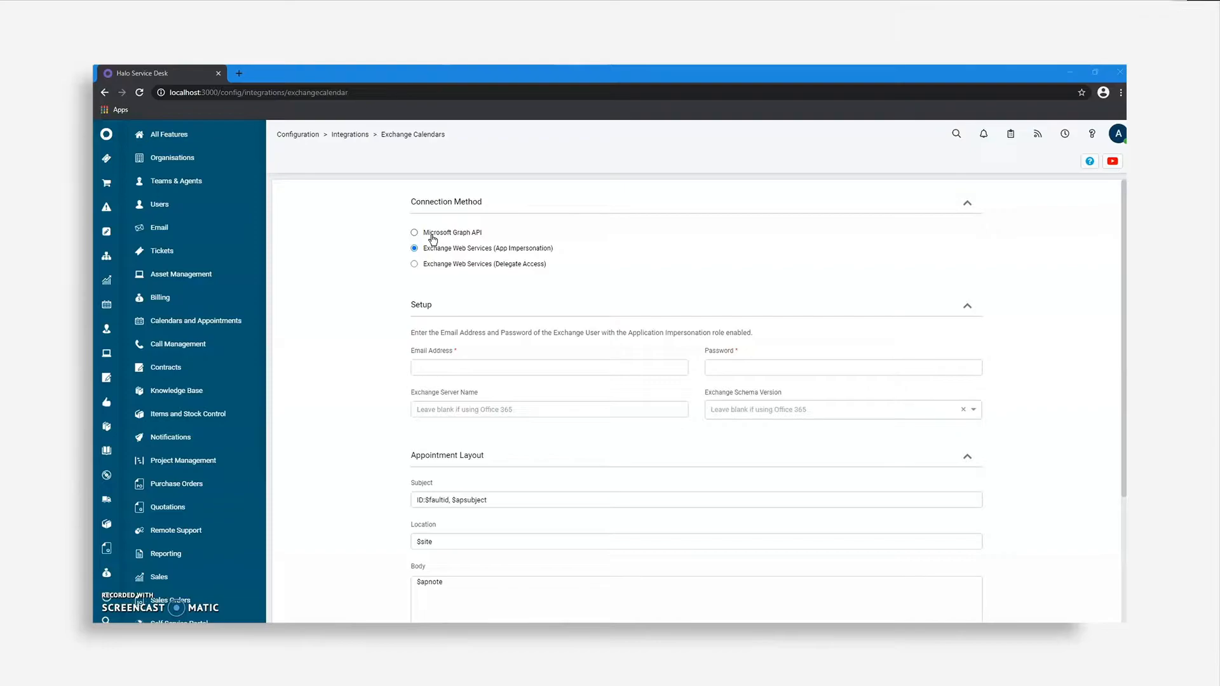
Set the Exchange calendar connection method to Microsoft Graph API and switch to the Azure portal's app registrations.
left_click(433, 232)
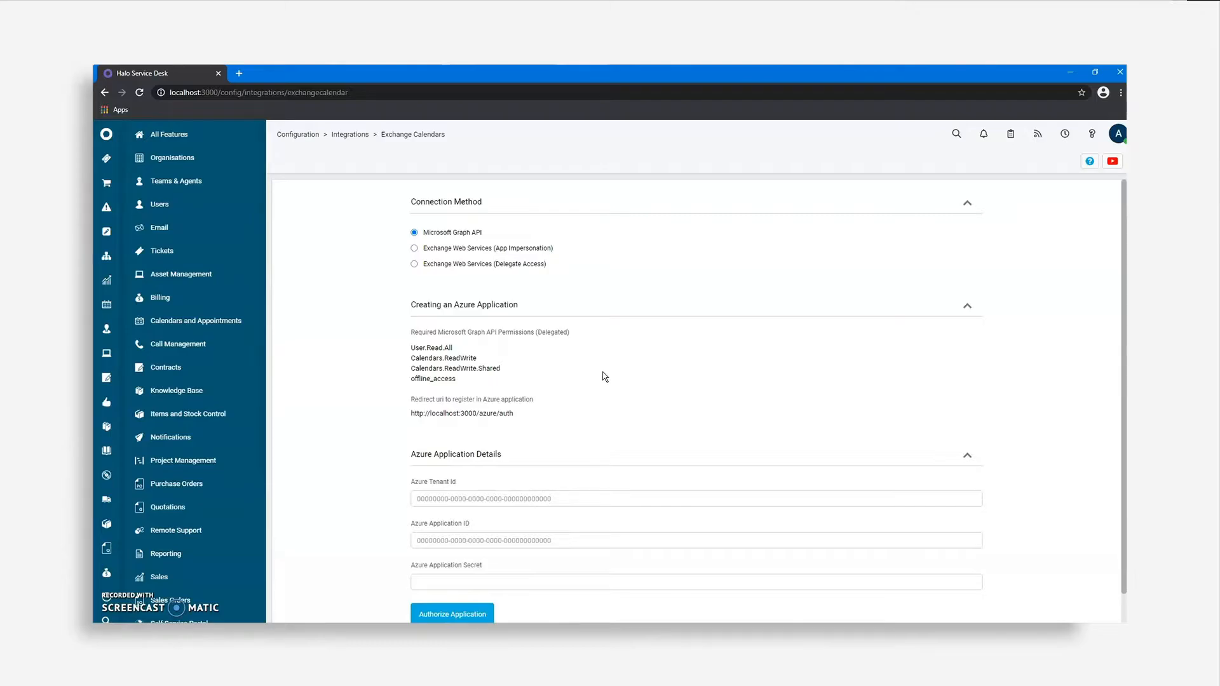
mouse_move(239, 636)
left_click(235, 588)
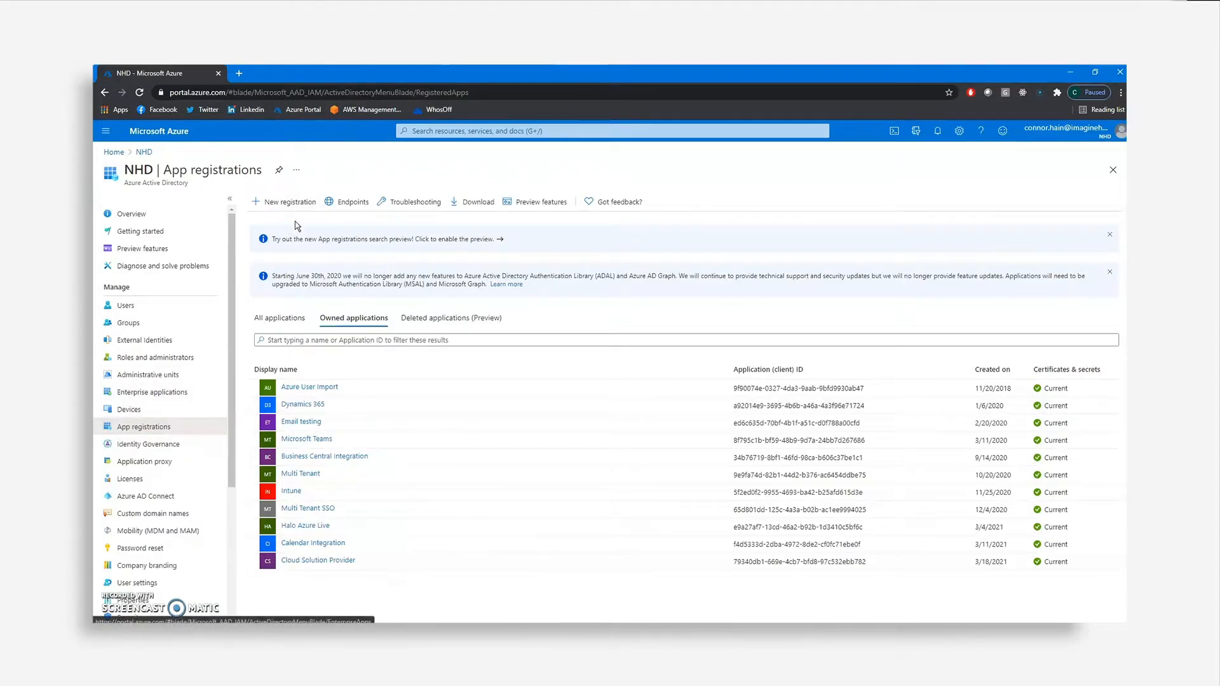
left_click(296, 201)
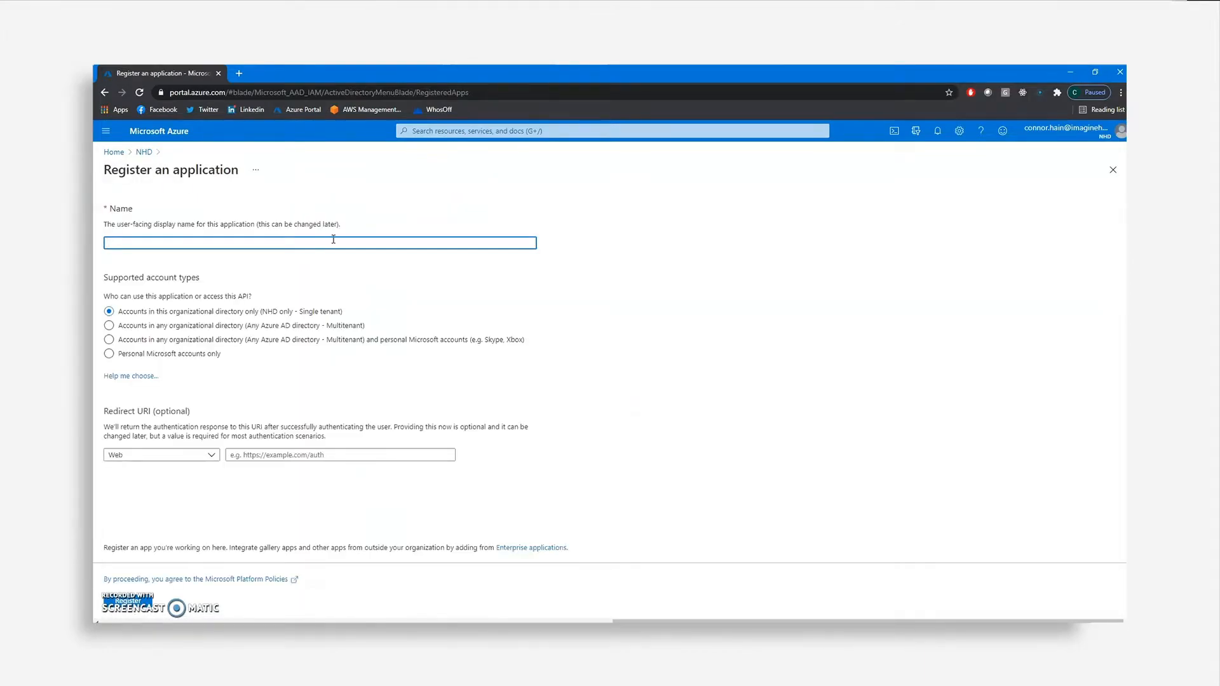
type("Calendar Demo")
left_click(311, 455)
type("h")
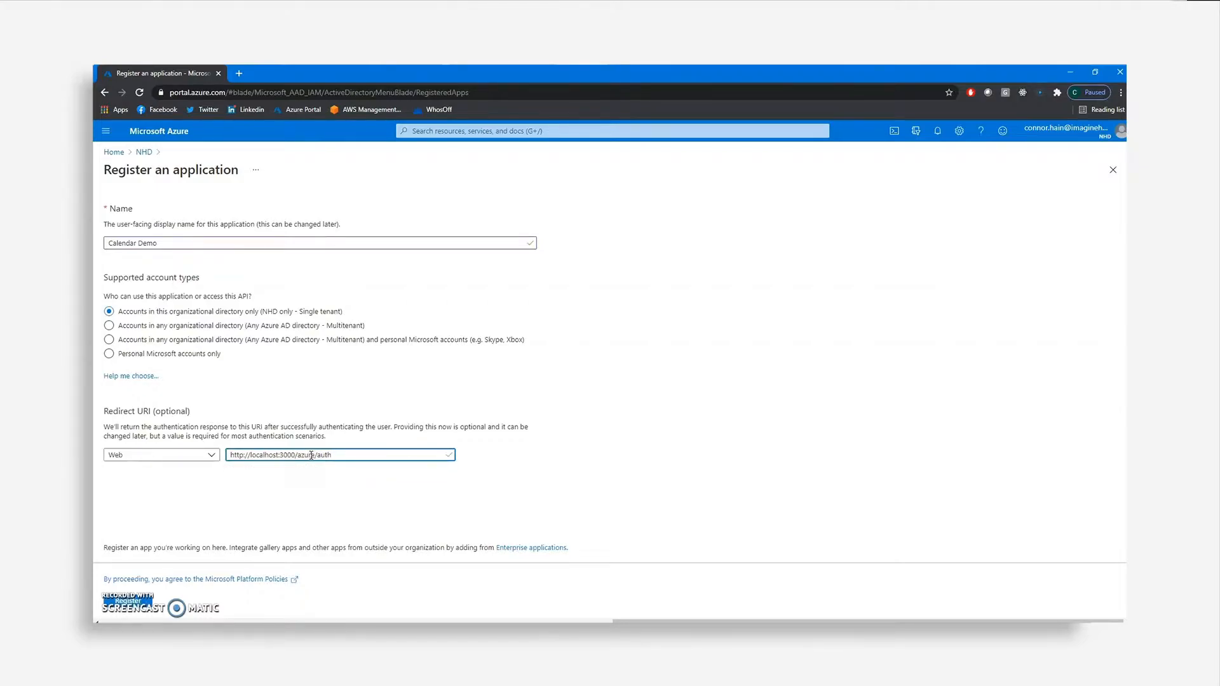
left_click_drag(295, 455, 235, 455)
left_click(380, 483)
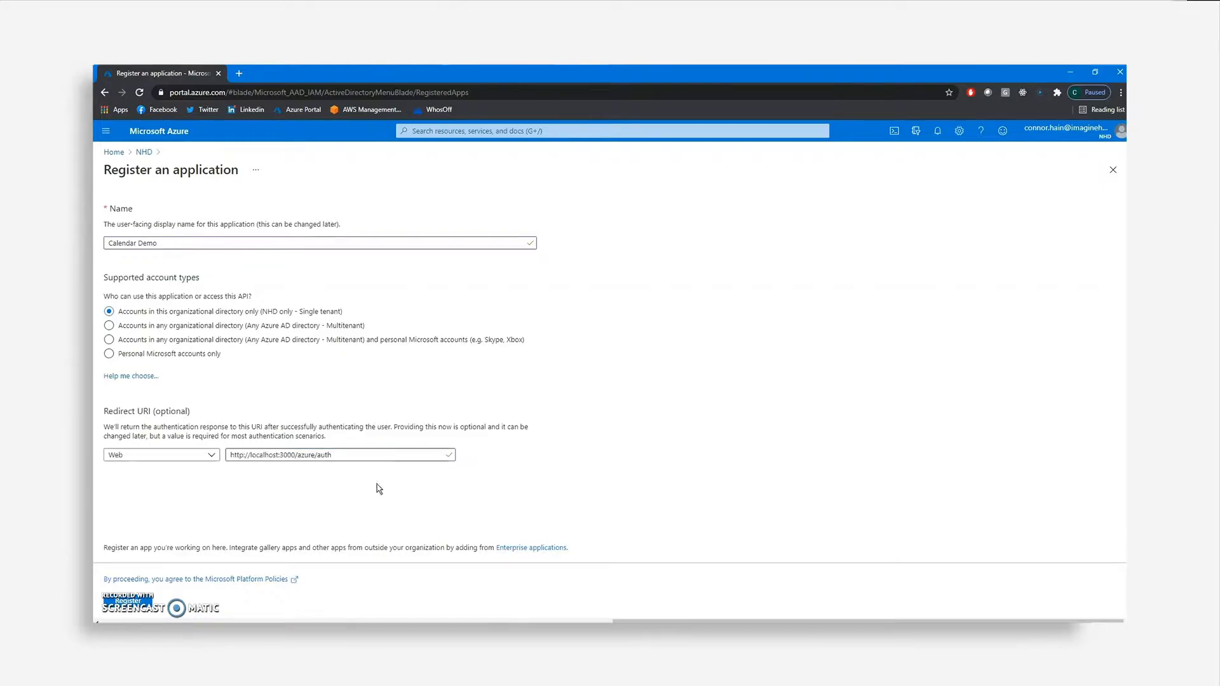
left_click(152, 609)
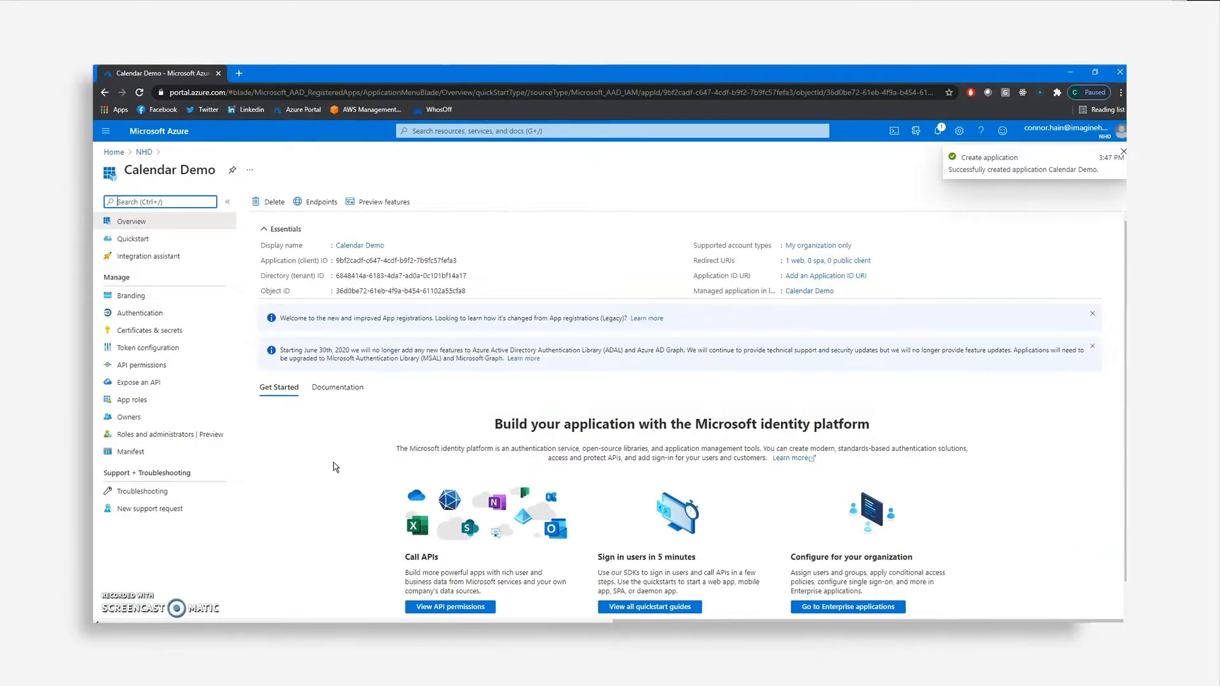
Check the application's authentication redirect URI and add a client secret with a description and the recommended 6-month expiry.
left_click(185, 314)
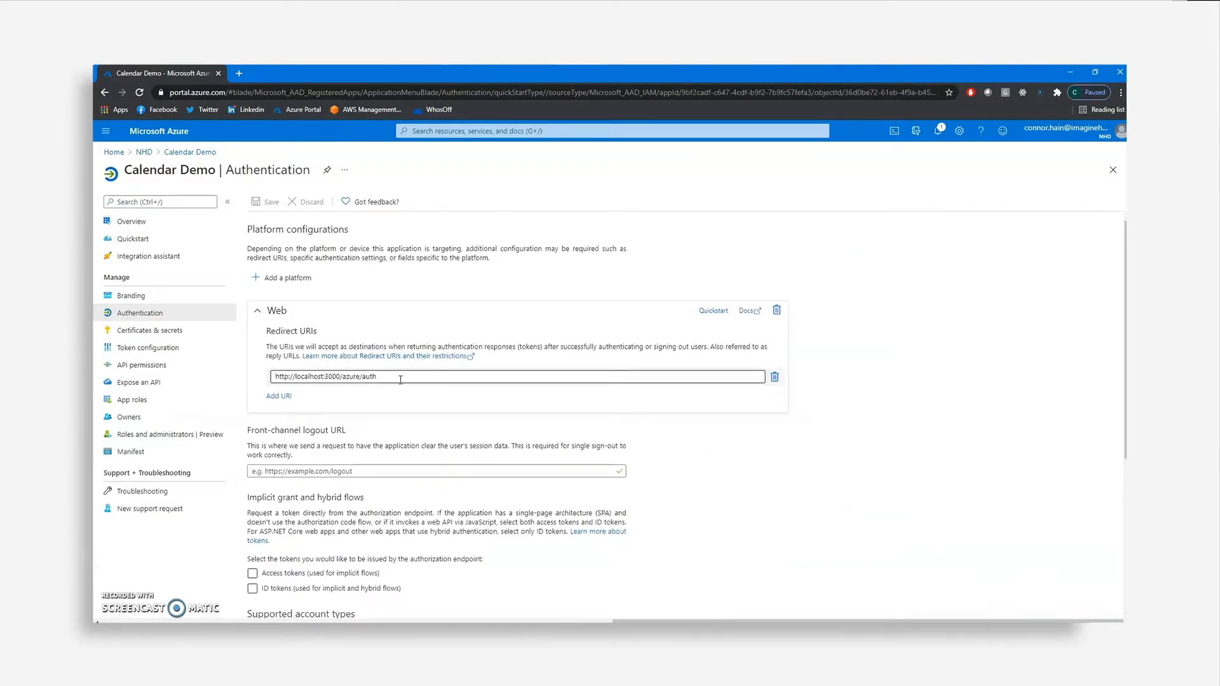
left_click(202, 335)
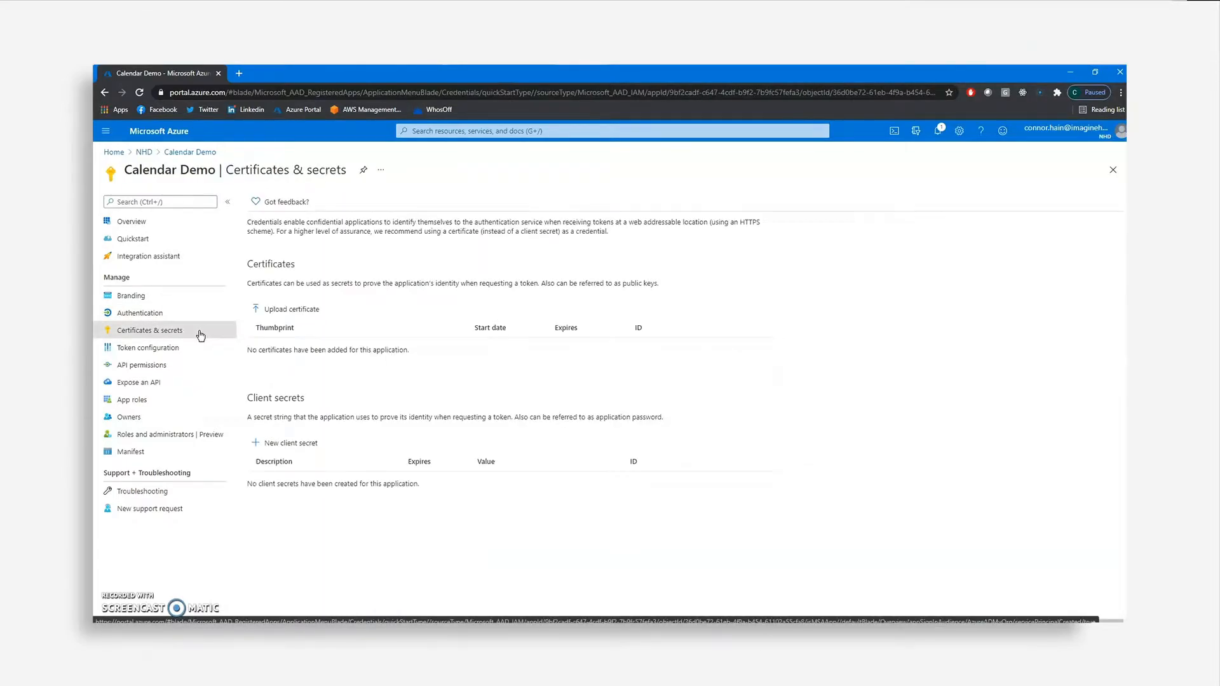
left_click(296, 444)
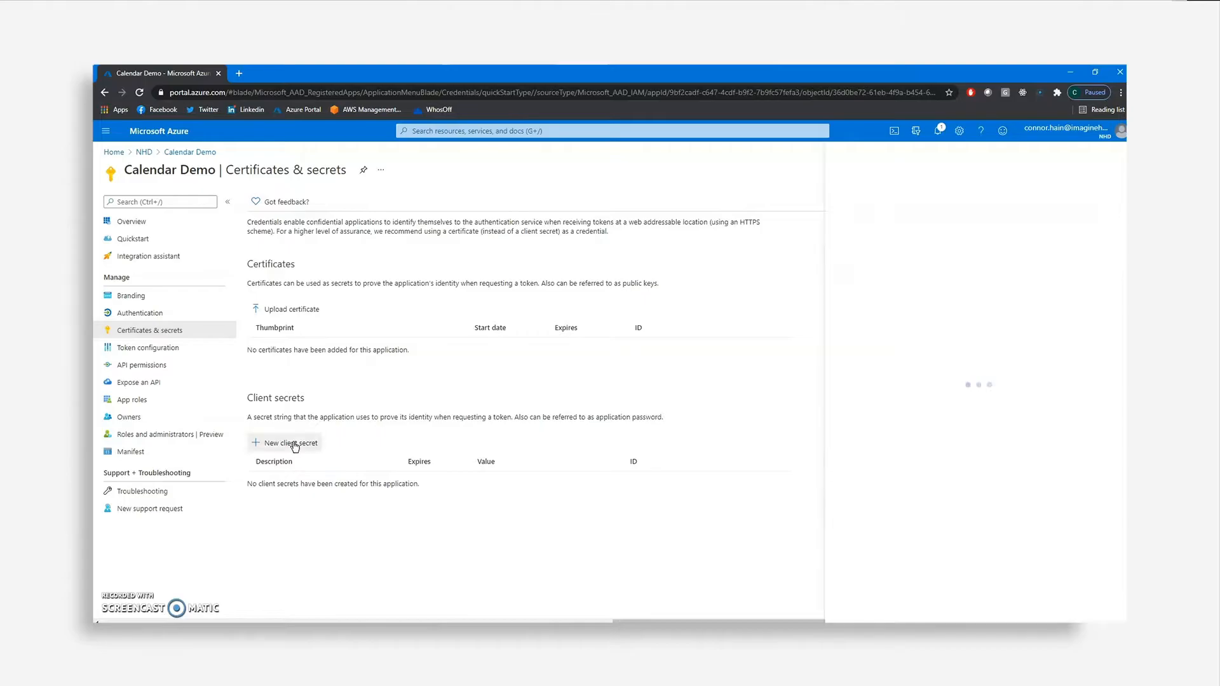
type("Connor Demo")
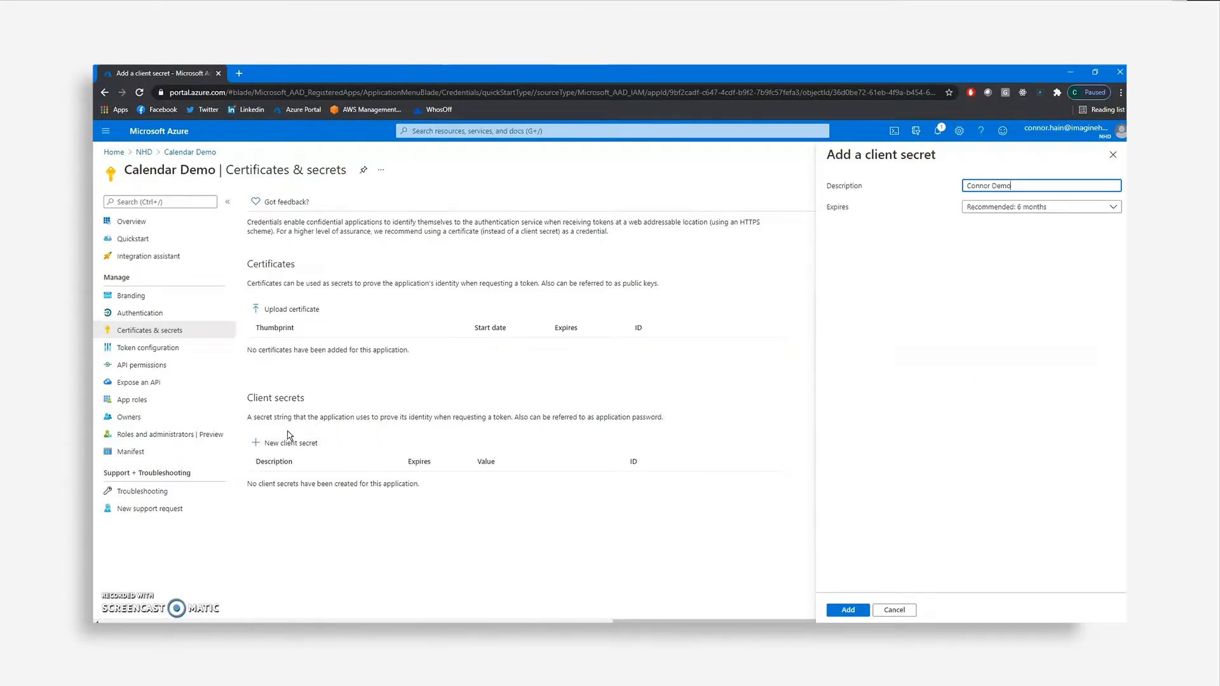
left_click(848, 610)
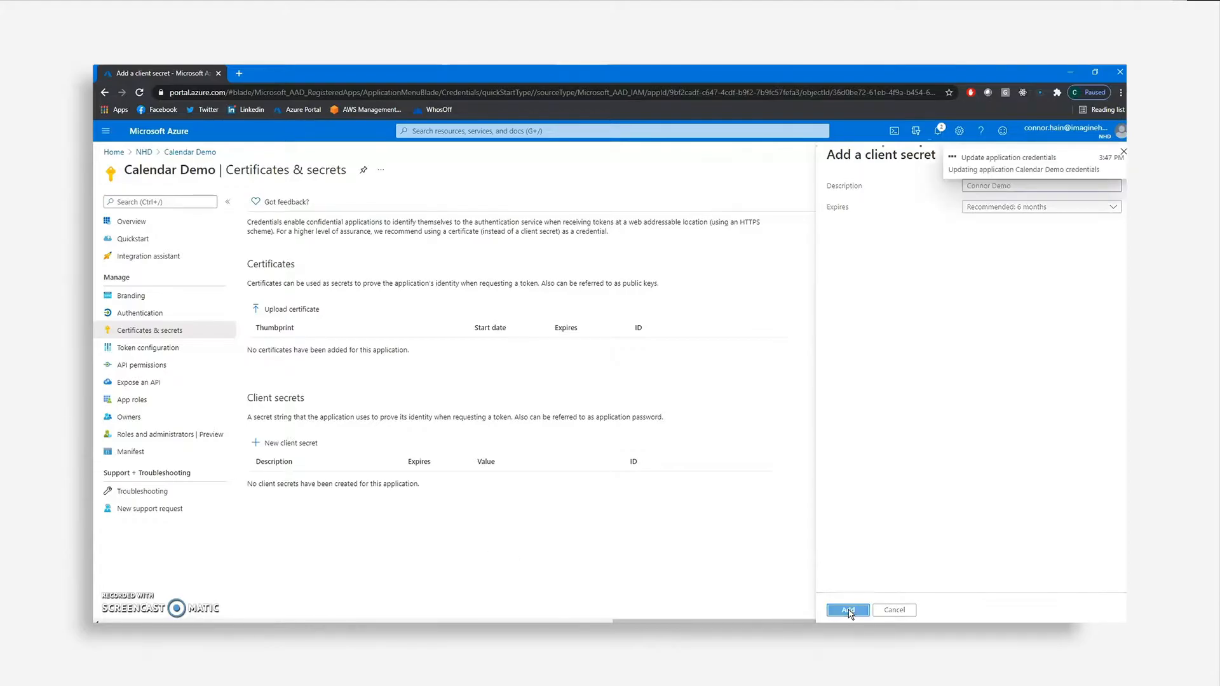
Copy the new client secret's value to keep it for the integration setup.
left_click(614, 483)
left_click(438, 635)
left_click_drag(407, 71, 94, 445)
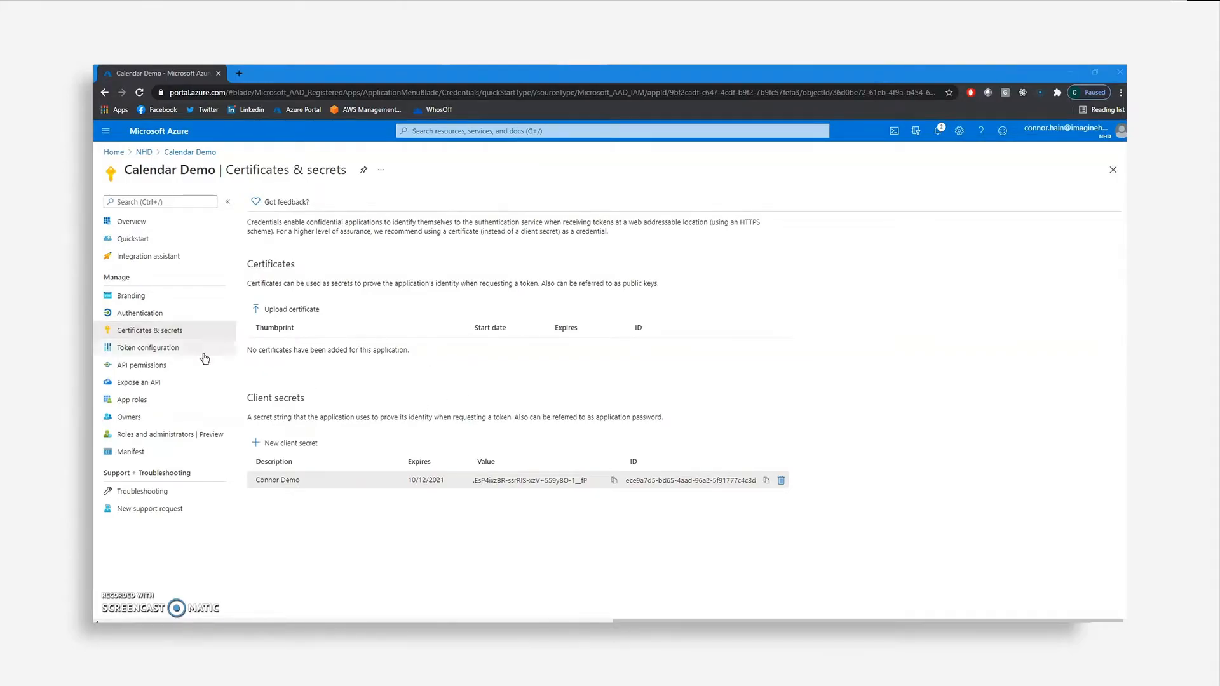
Remove the default User.Read permission from the application's API permissions.
left_click(181, 371)
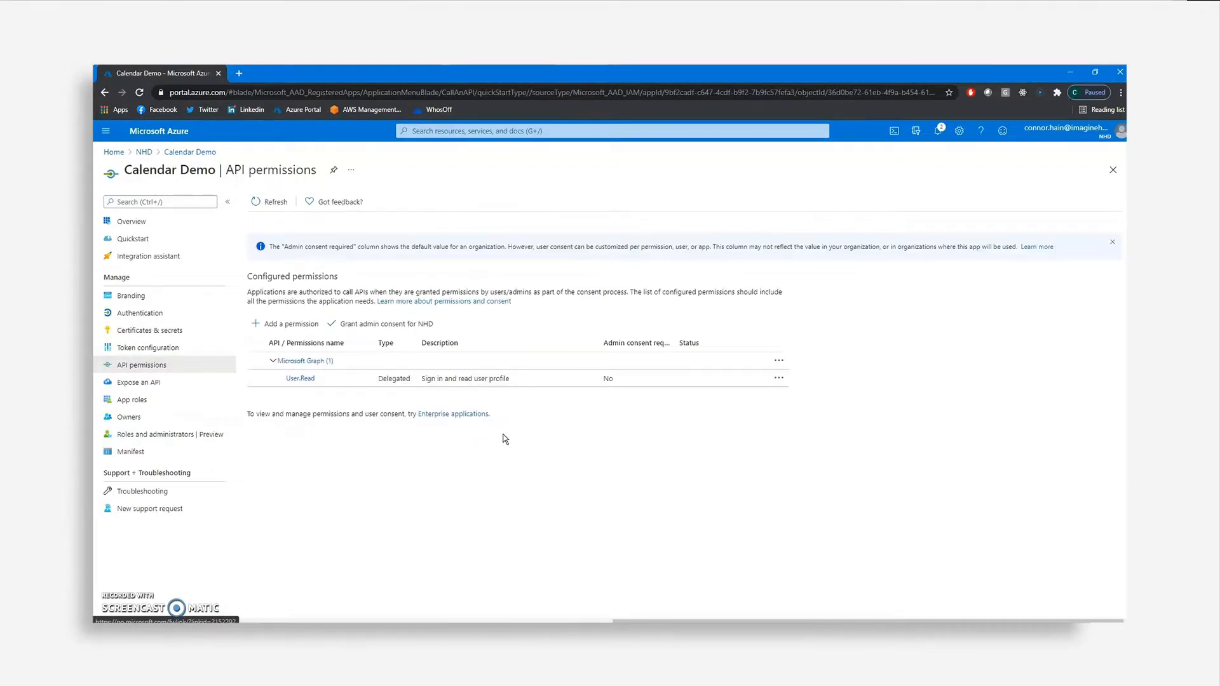
left_click(778, 378)
left_click(799, 385)
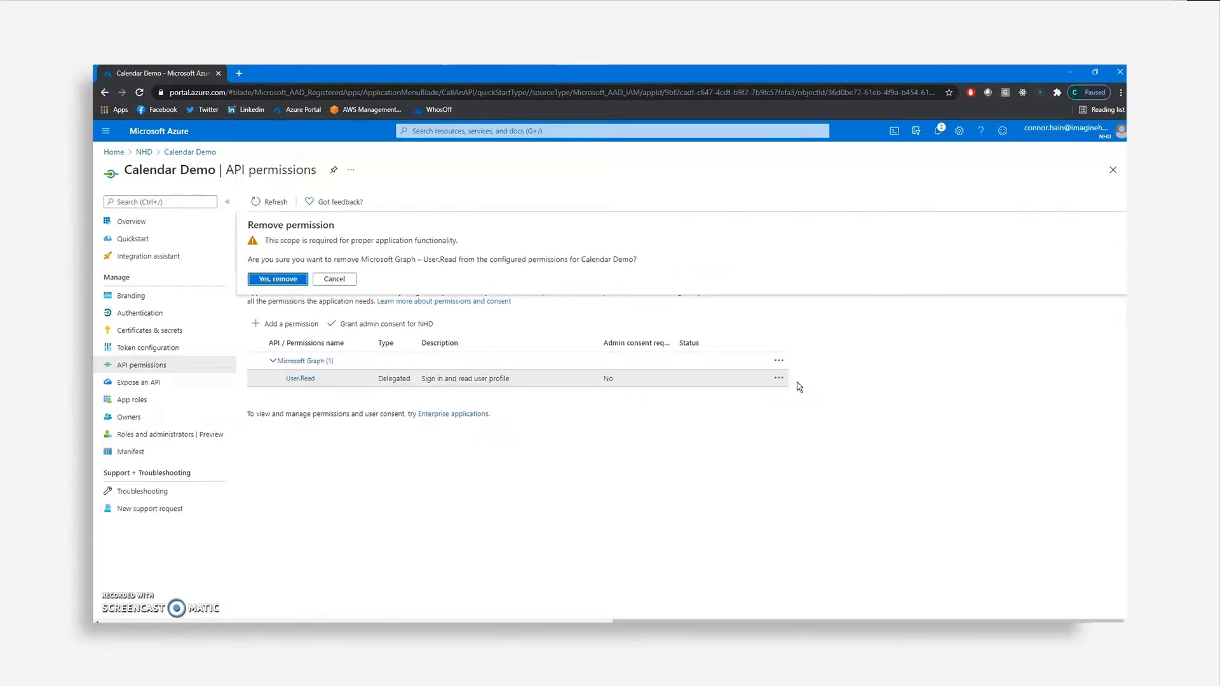
left_click(293, 282)
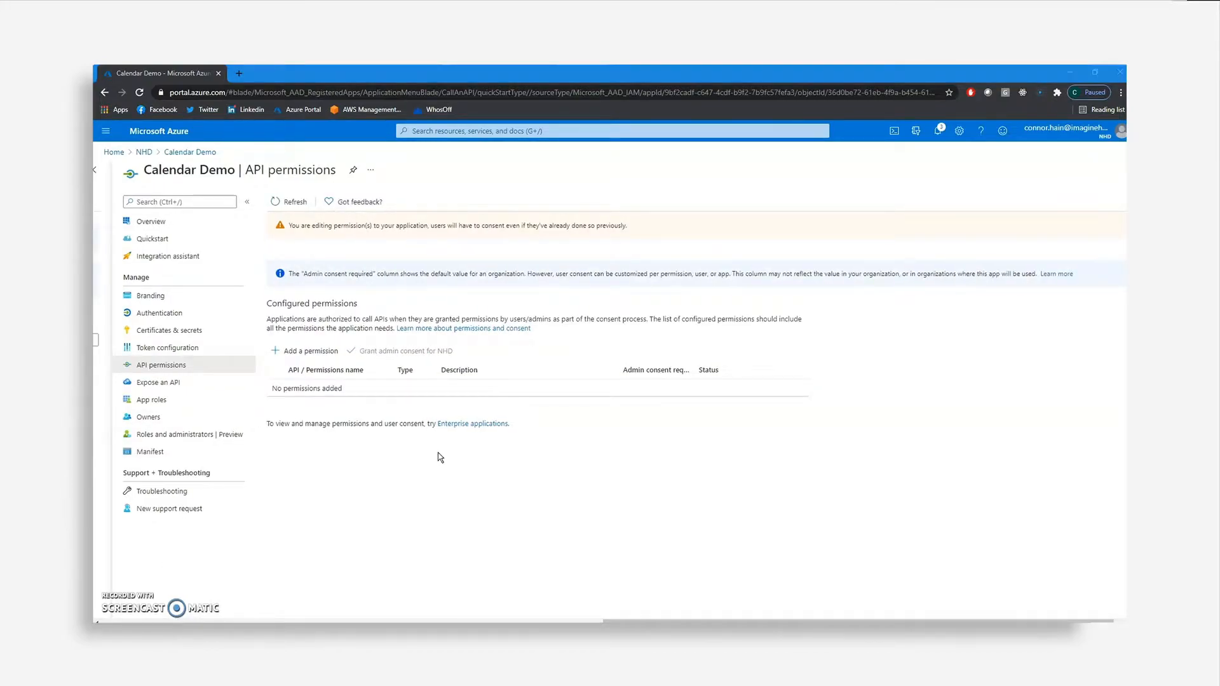
Add the delegated Microsoft Graph permission User.Read.All to the application.
left_click(320, 353)
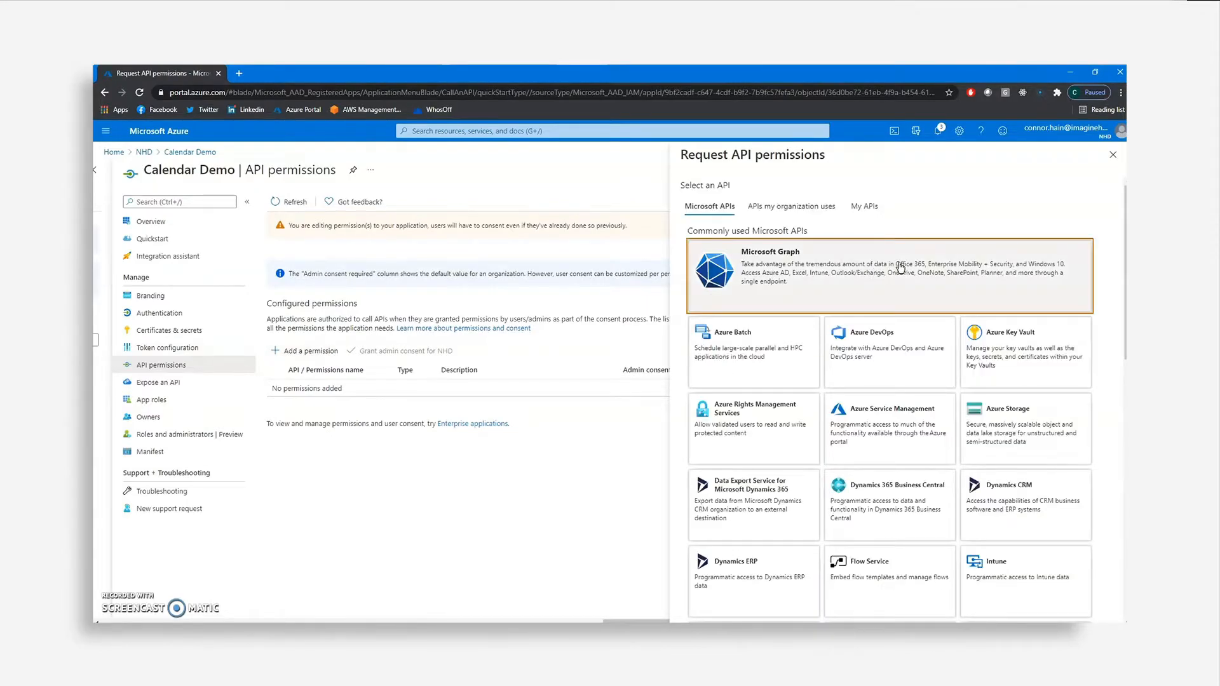
left_click(899, 269)
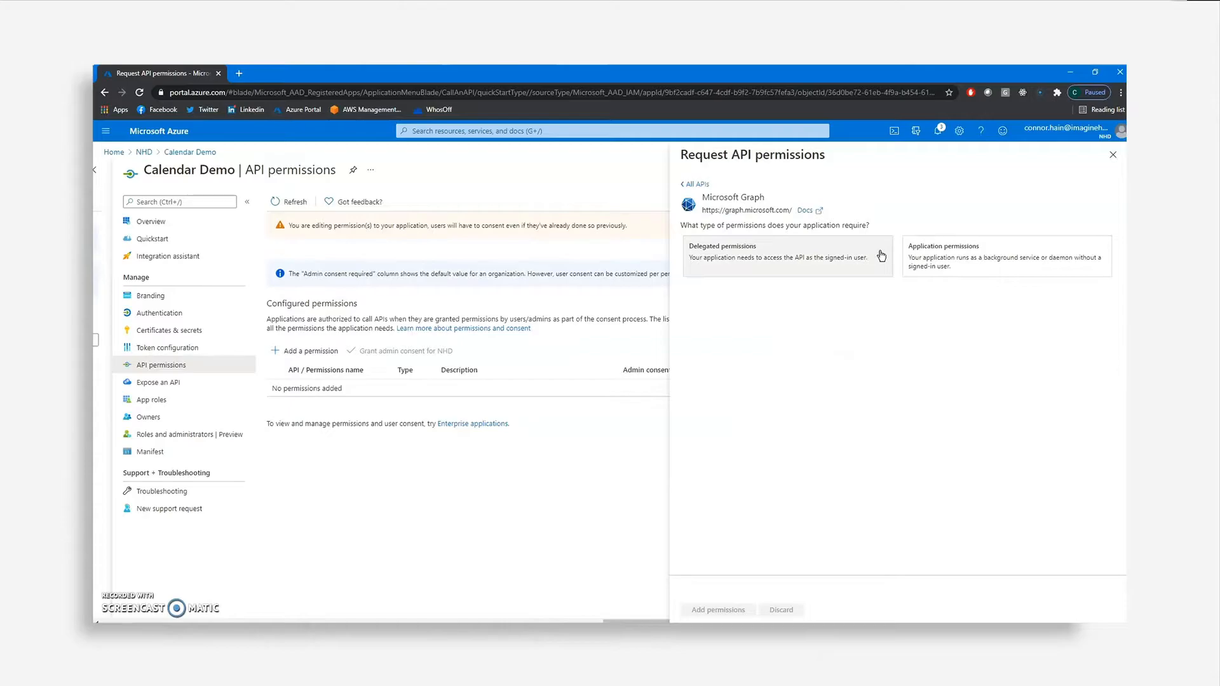
left_click(880, 256)
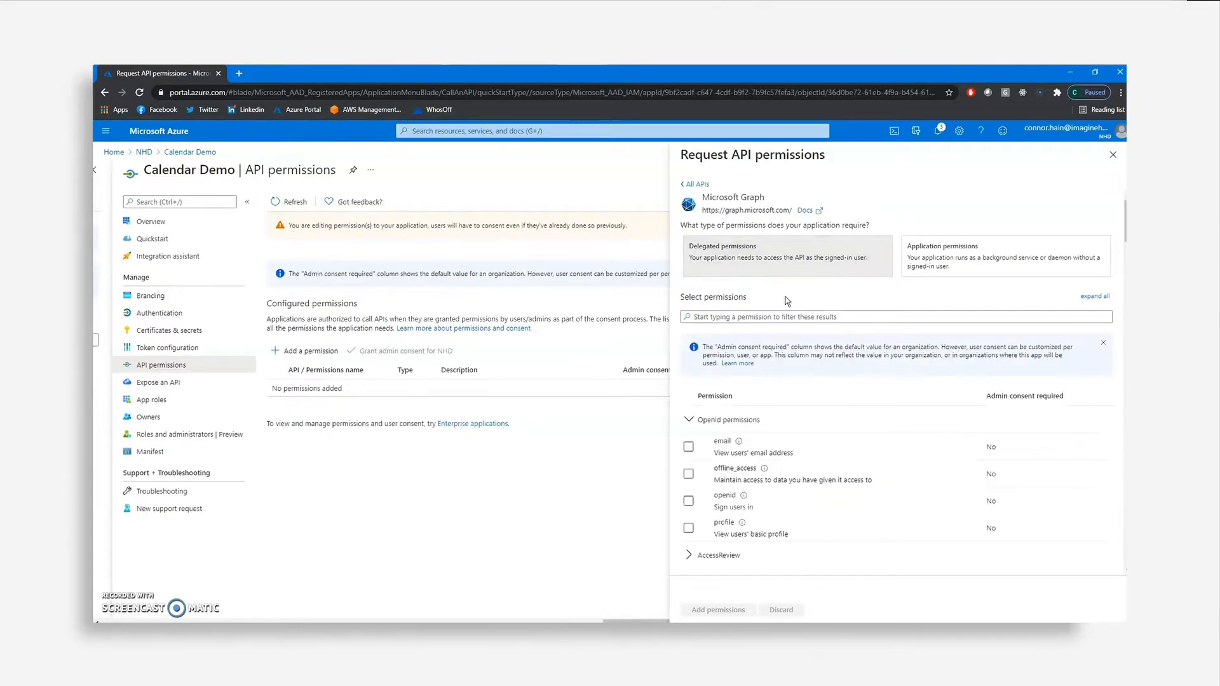
left_click(756, 319)
type("use")
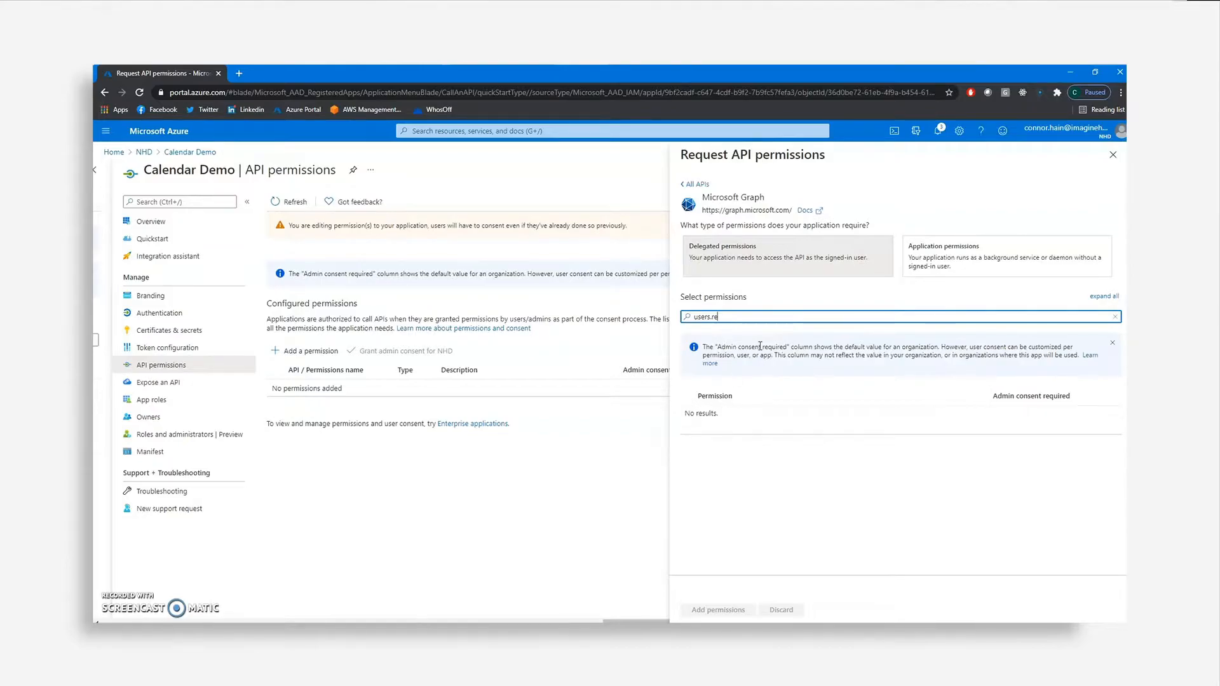
type("r.")
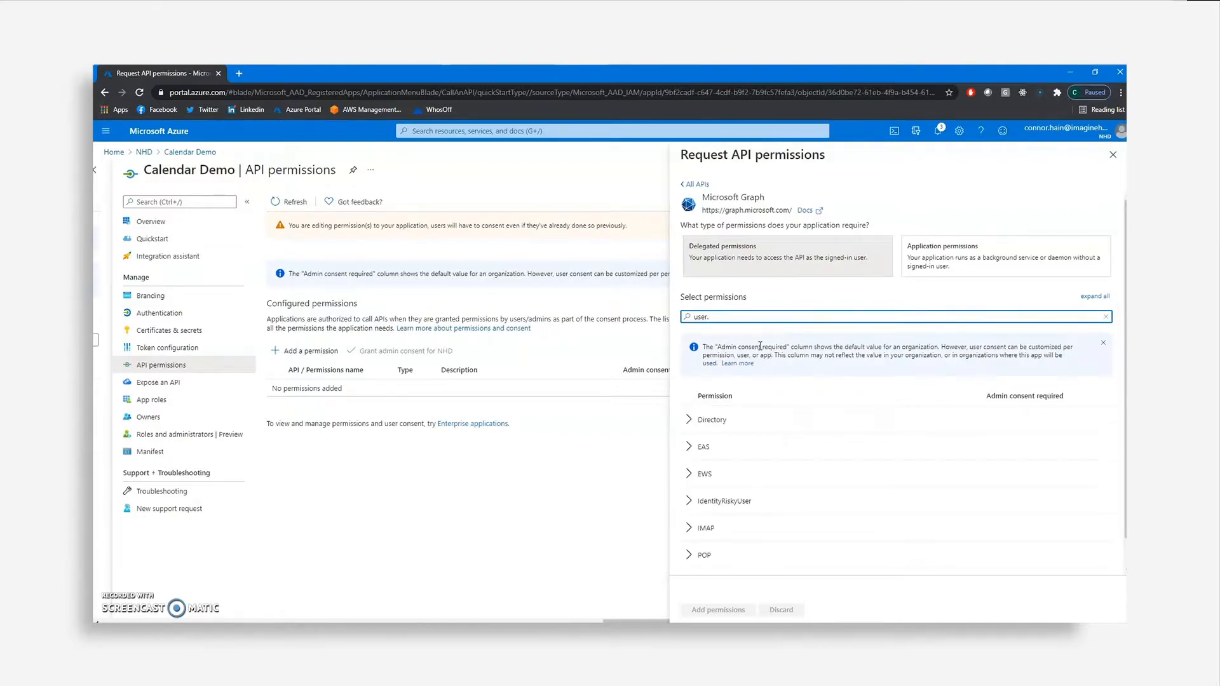
type("re")
left_click(689, 447)
left_click(689, 501)
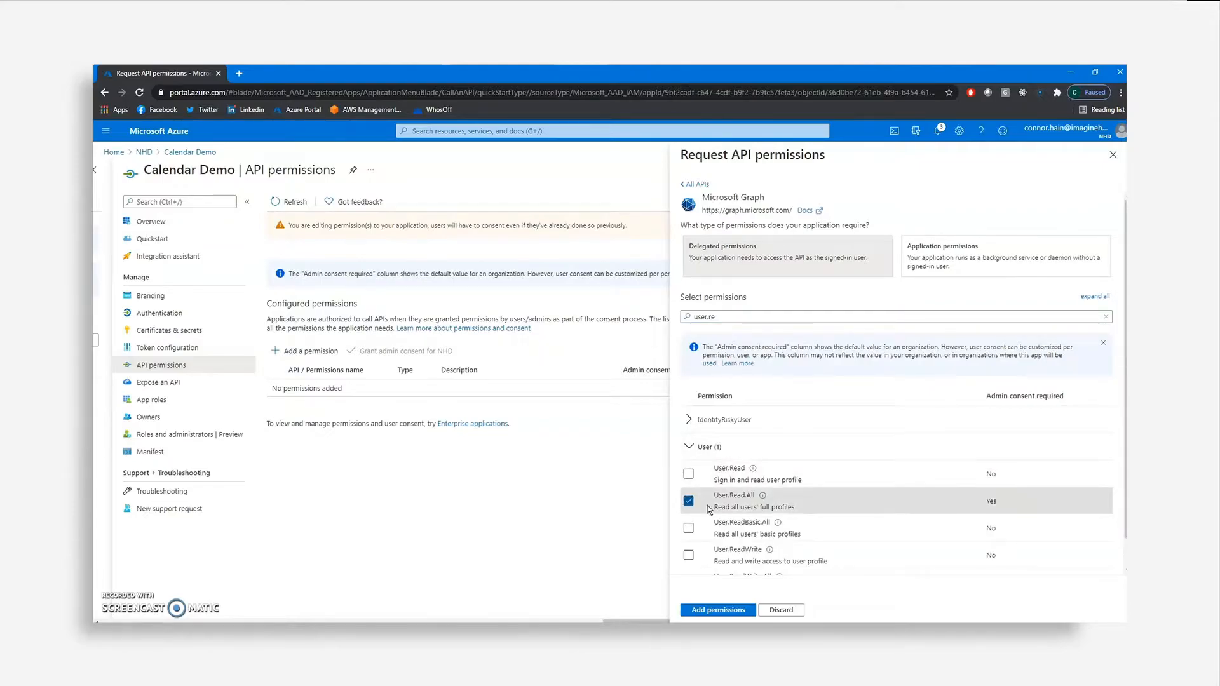
left_click(719, 610)
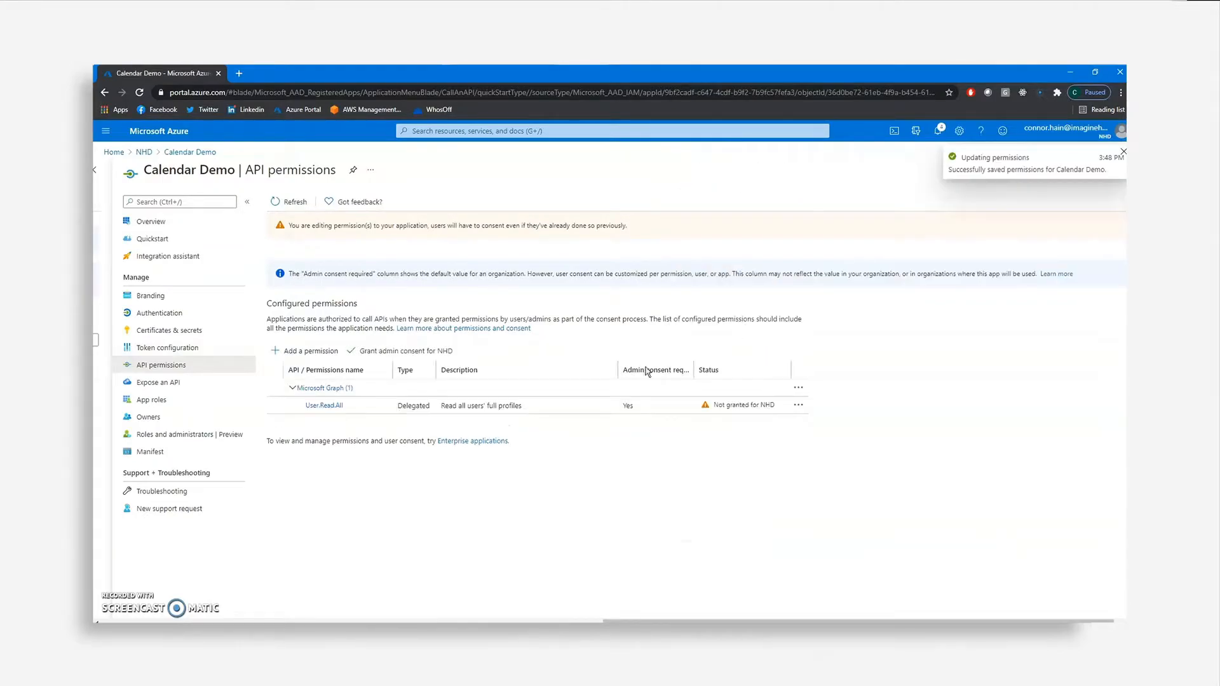
Add the delegated Microsoft Graph permissions Calendars.ReadWrite and Calendars.ReadWrite.Shared to the application.
left_click(310, 351)
left_click(770, 271)
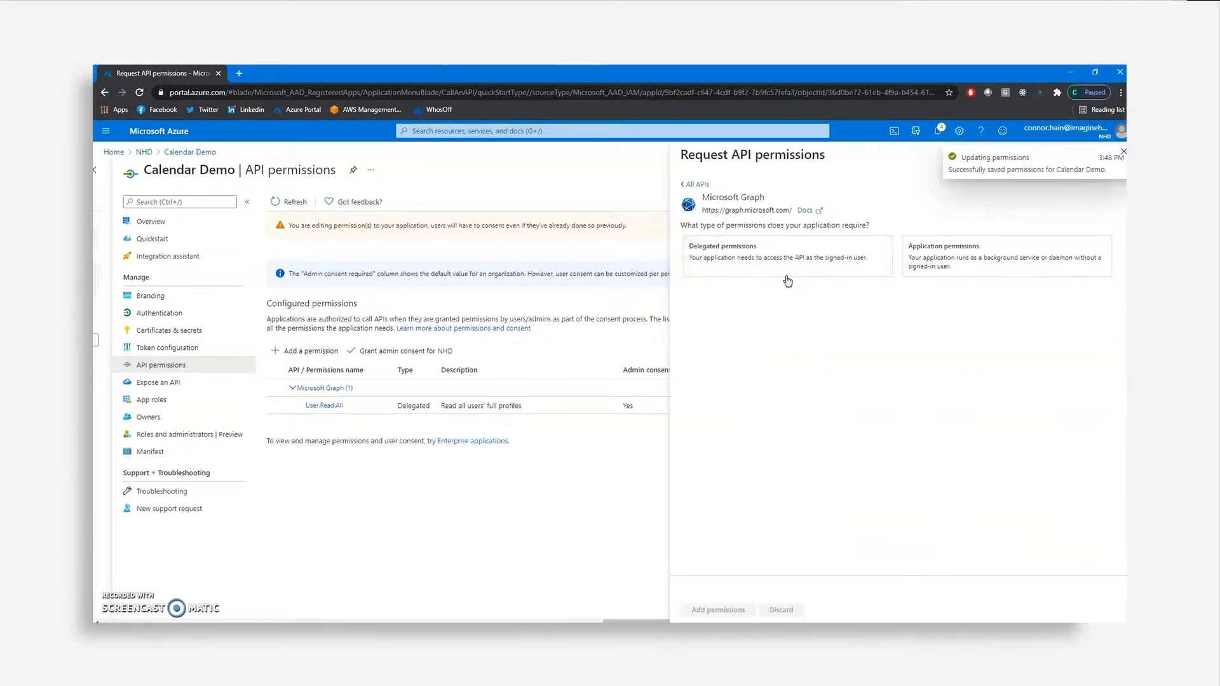
left_click(772, 248)
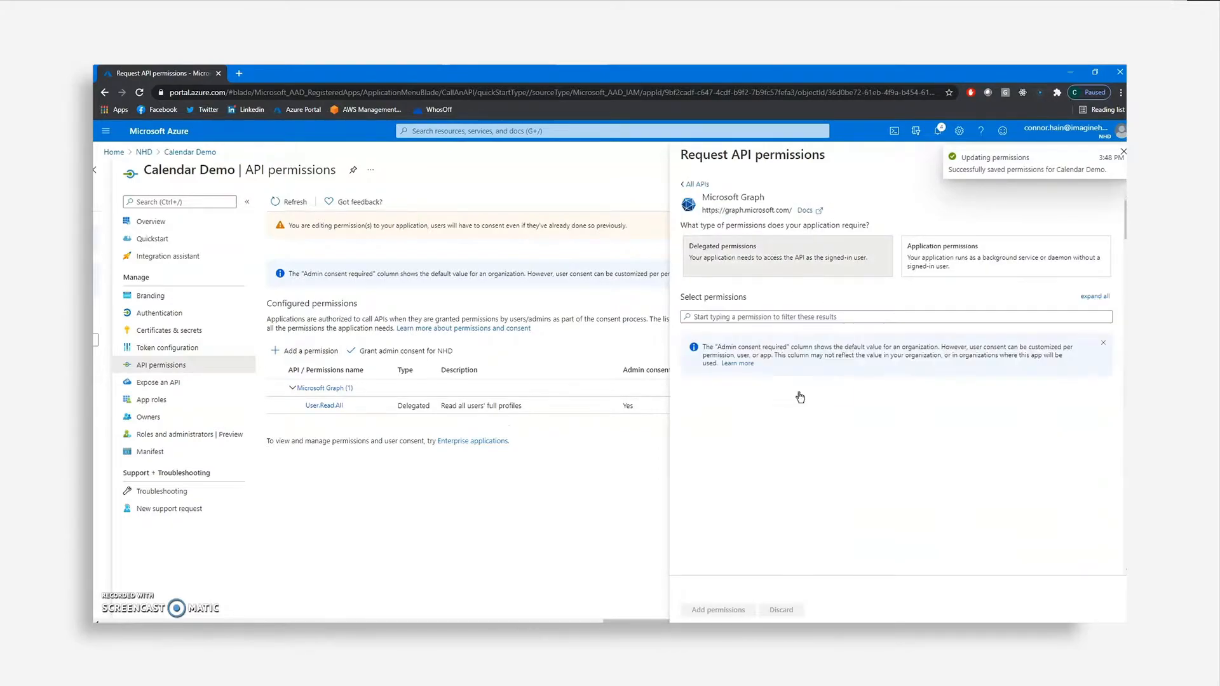
left_click(767, 318)
type("cale")
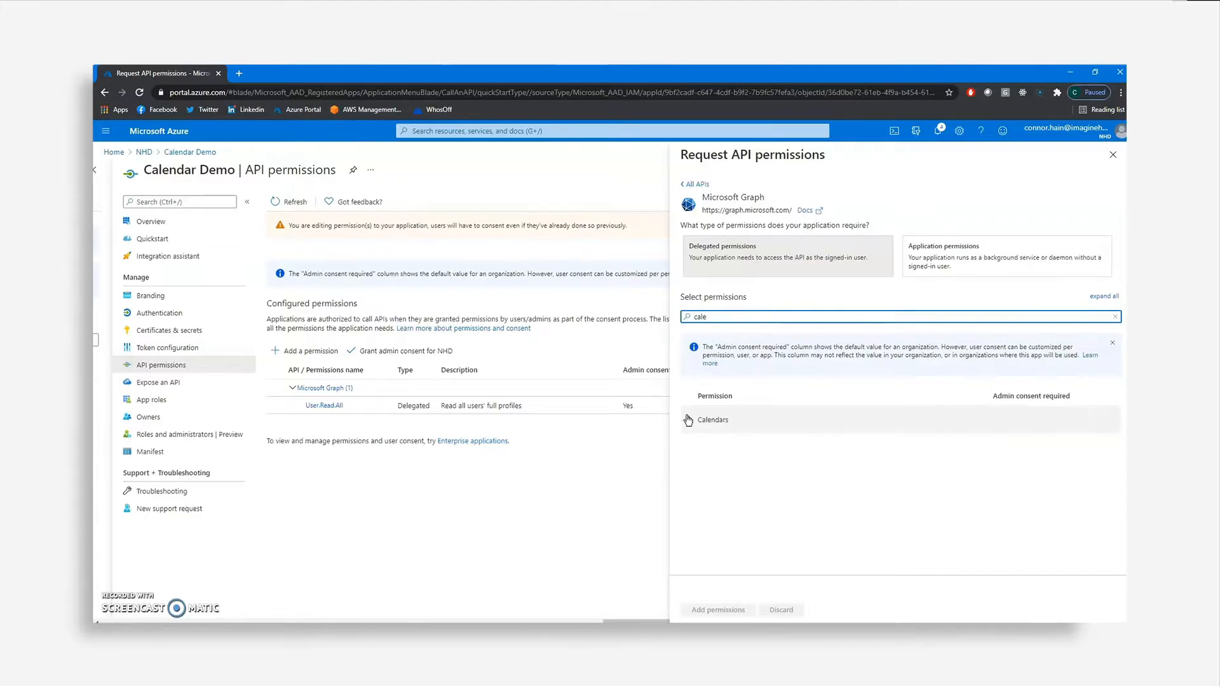
left_click(688, 420)
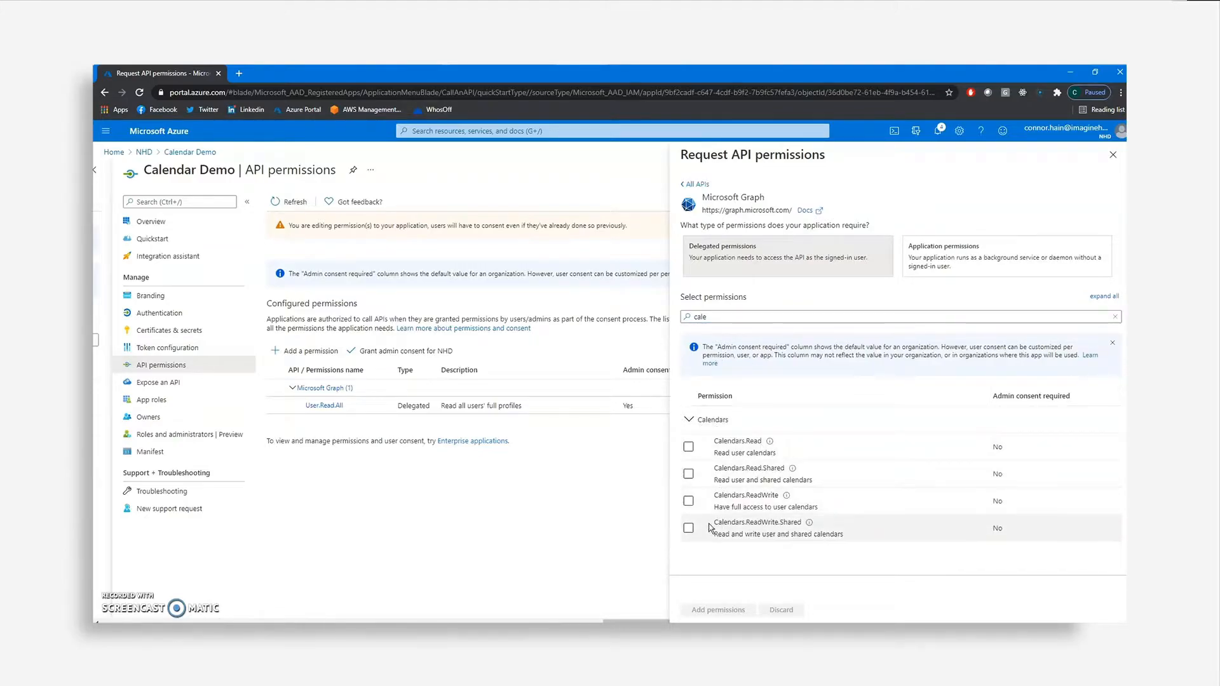
left_click(689, 528)
left_click(689, 502)
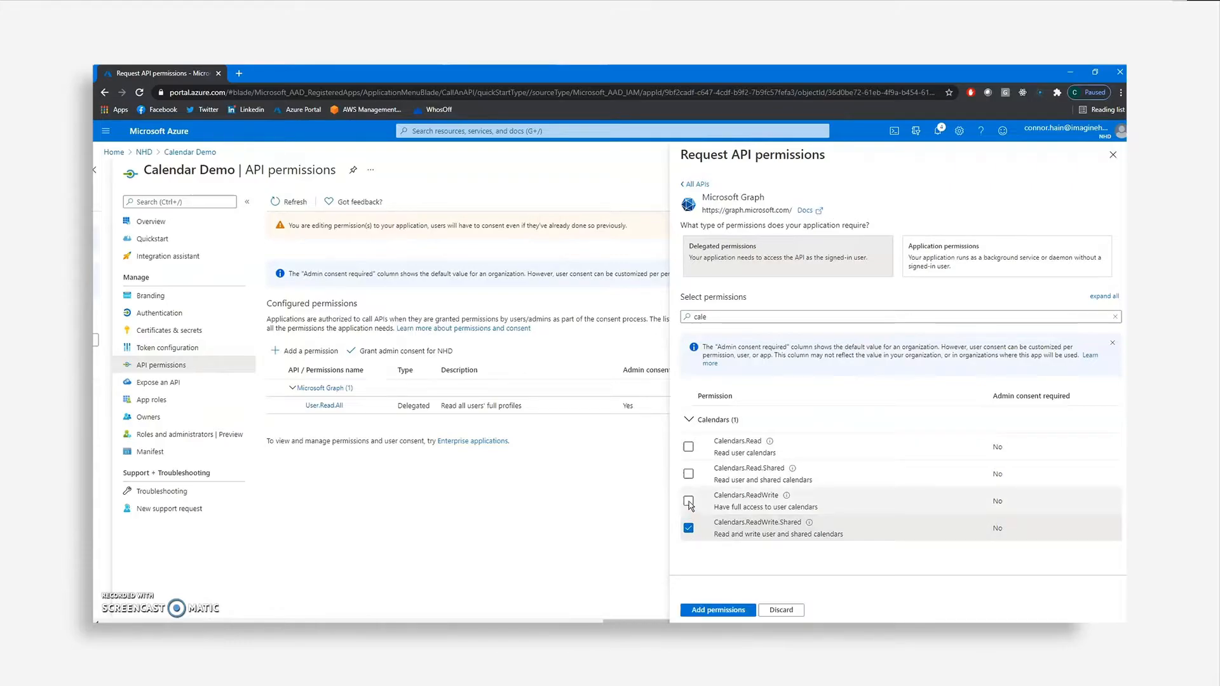
left_click(723, 611)
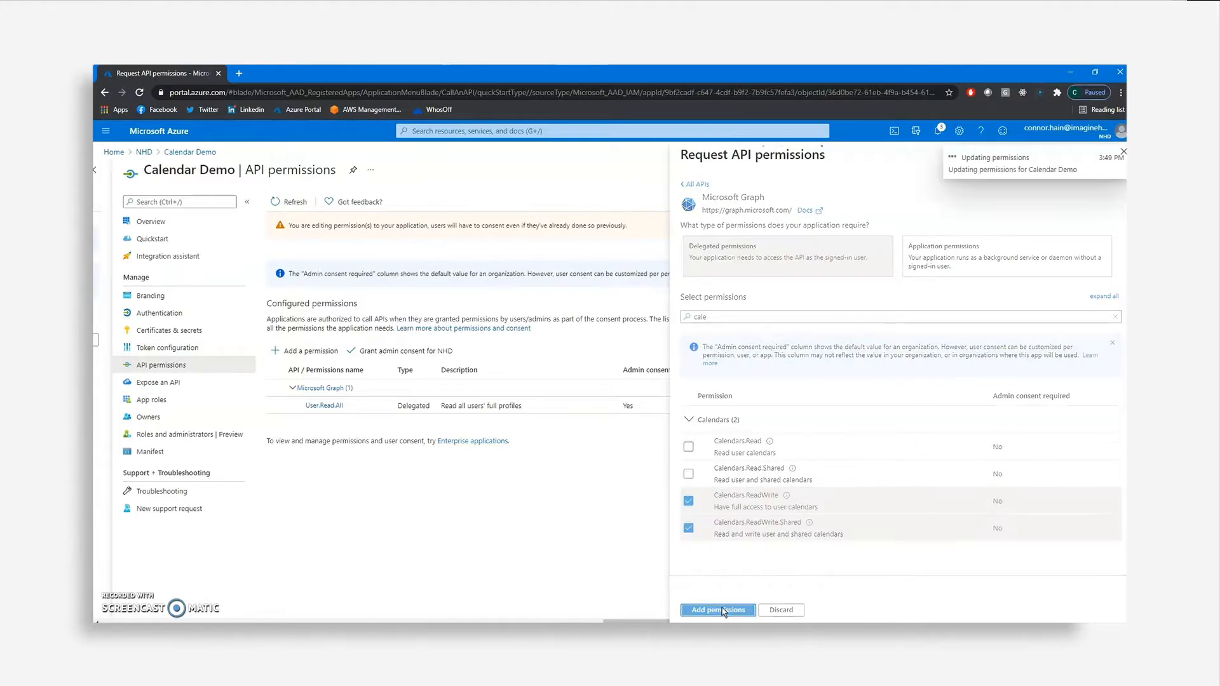
Add the delegated Microsoft Graph permission offline_access and grant admin consent for NHD to the configured permissions.
left_click(314, 354)
left_click(833, 260)
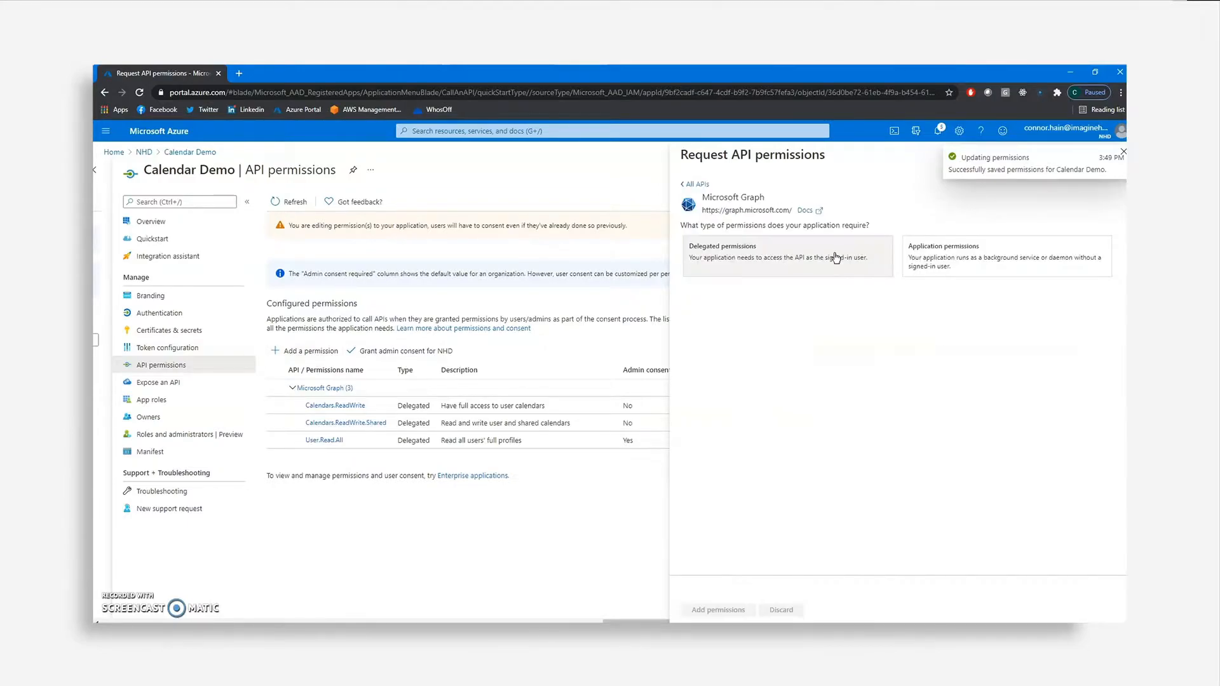
left_click(819, 261)
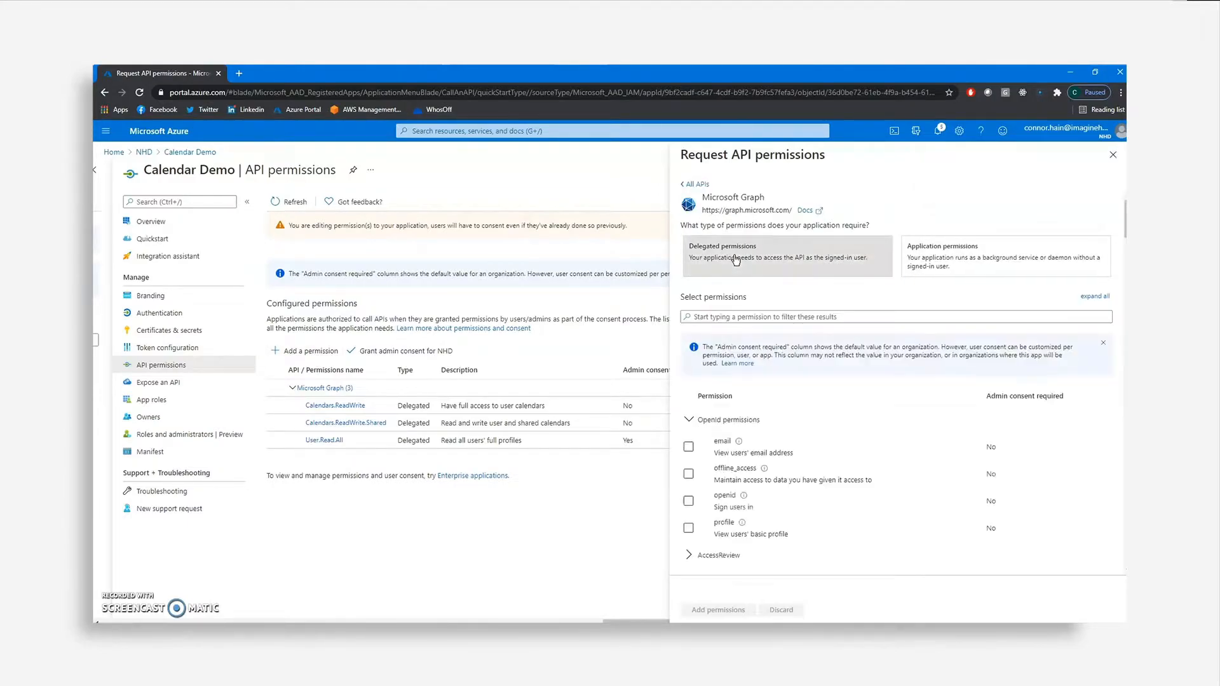
left_click(688, 475)
left_click(722, 610)
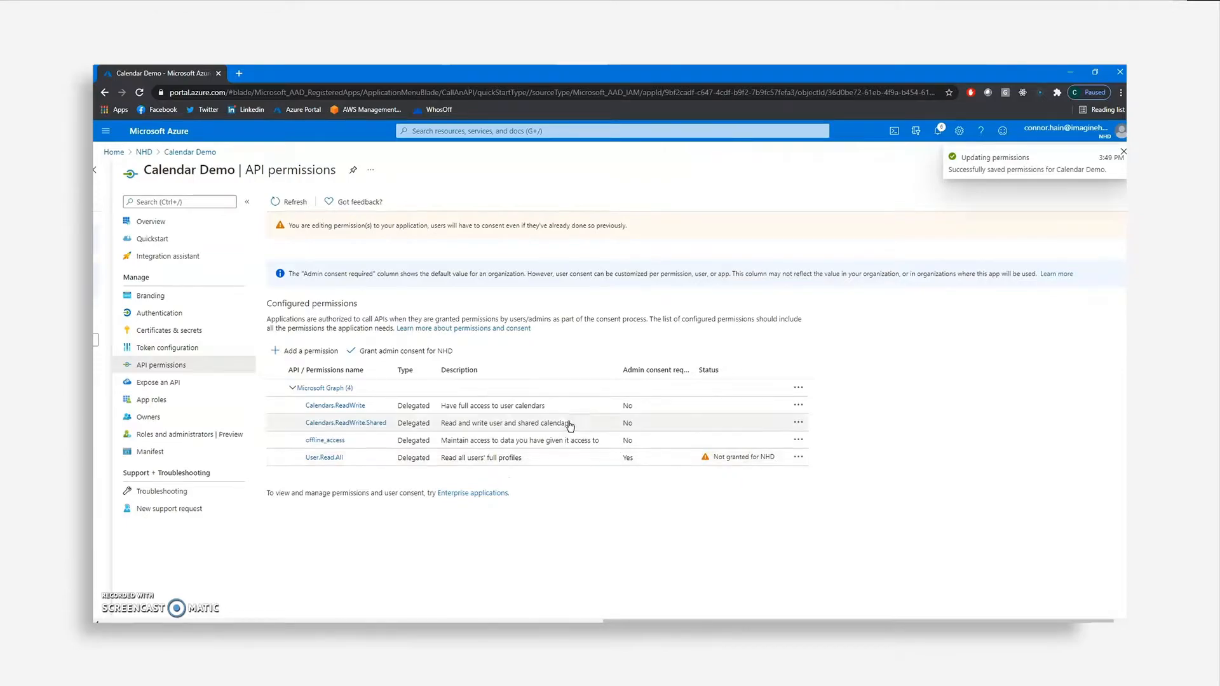
left_click(402, 351)
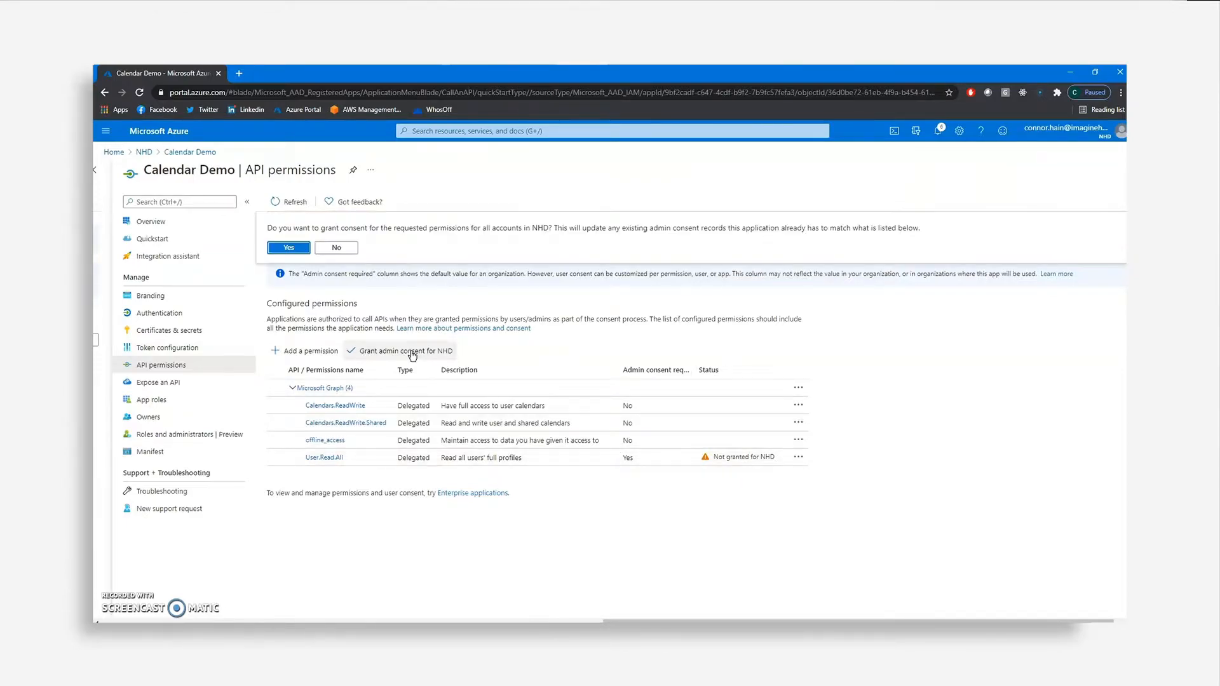
left_click(300, 249)
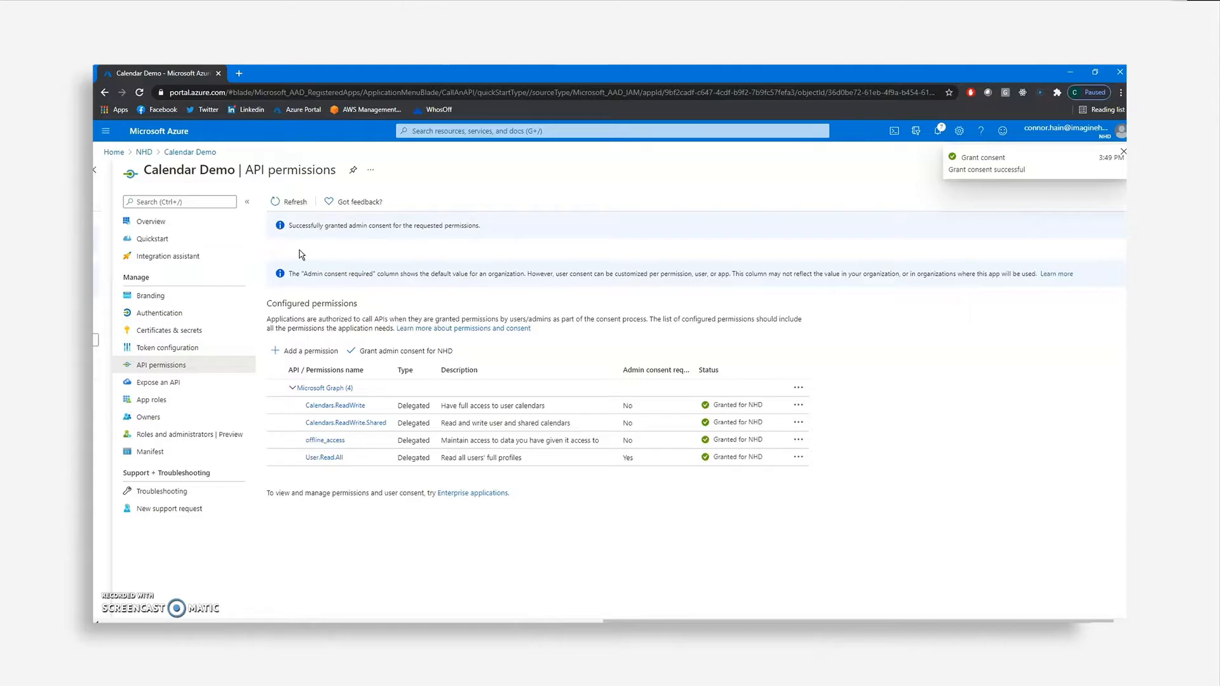
Copy the Calendar Demo application's client ID and directory tenant ID from its overview, and switch to Halo Service Desk.
left_click(186, 223)
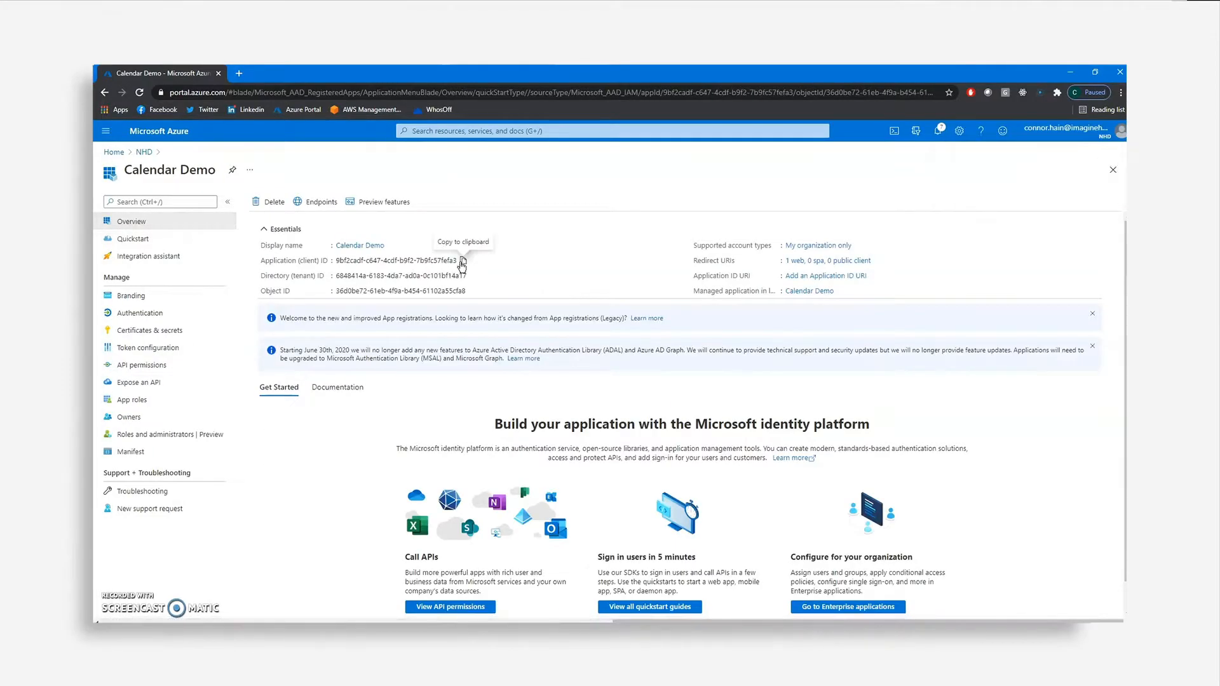
left_click(464, 261)
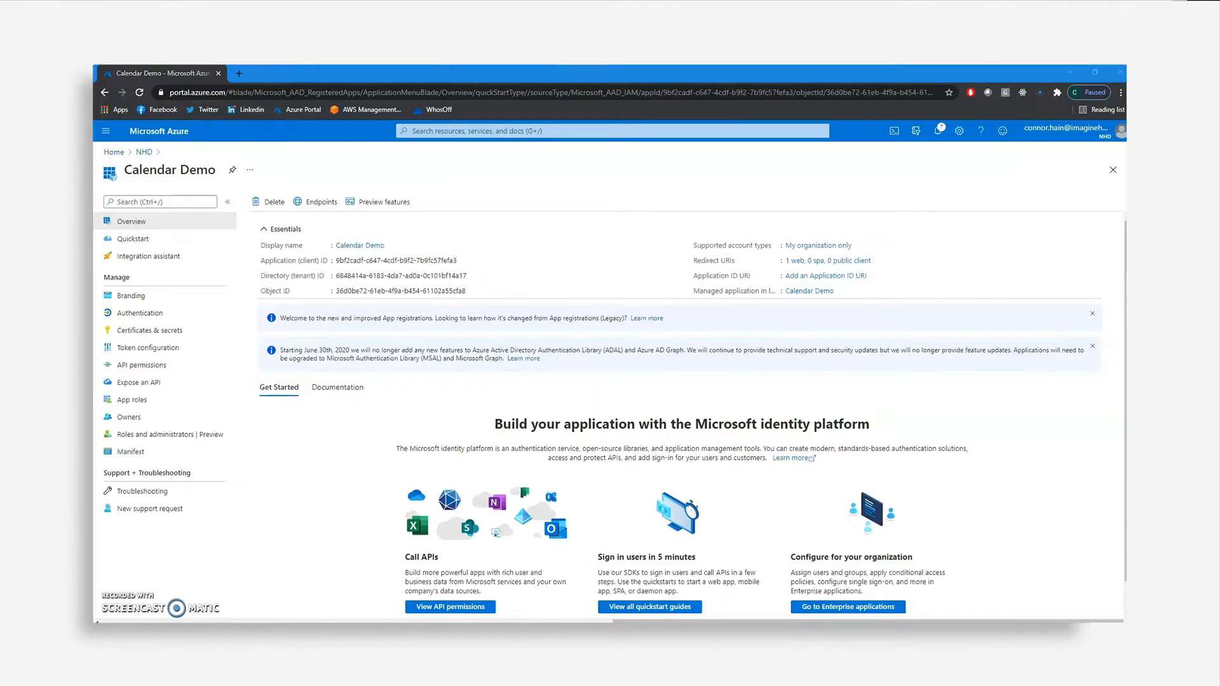
left_click(473, 276)
left_click(504, 633)
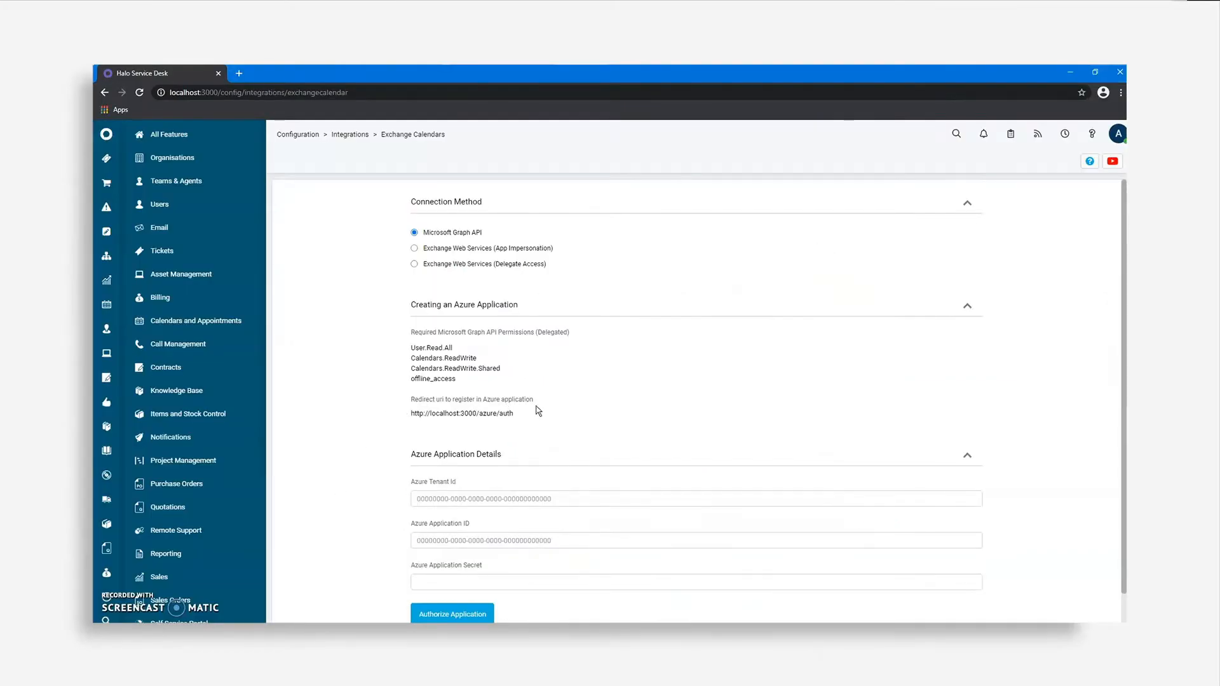
Paste the Azure application secret, application ID and tenant ID into the Azure Application Details of the Exchange Calendars integration.
scroll(600, 414, "down", 1)
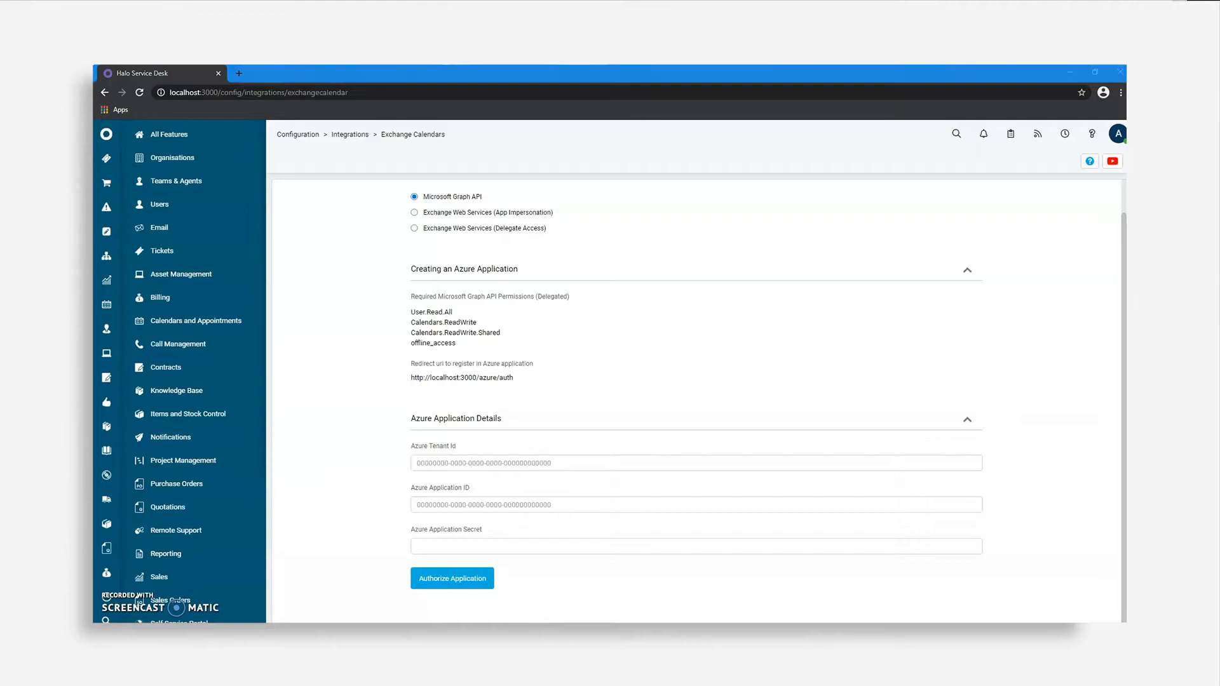
left_click(466, 544)
key("ctrl+v")
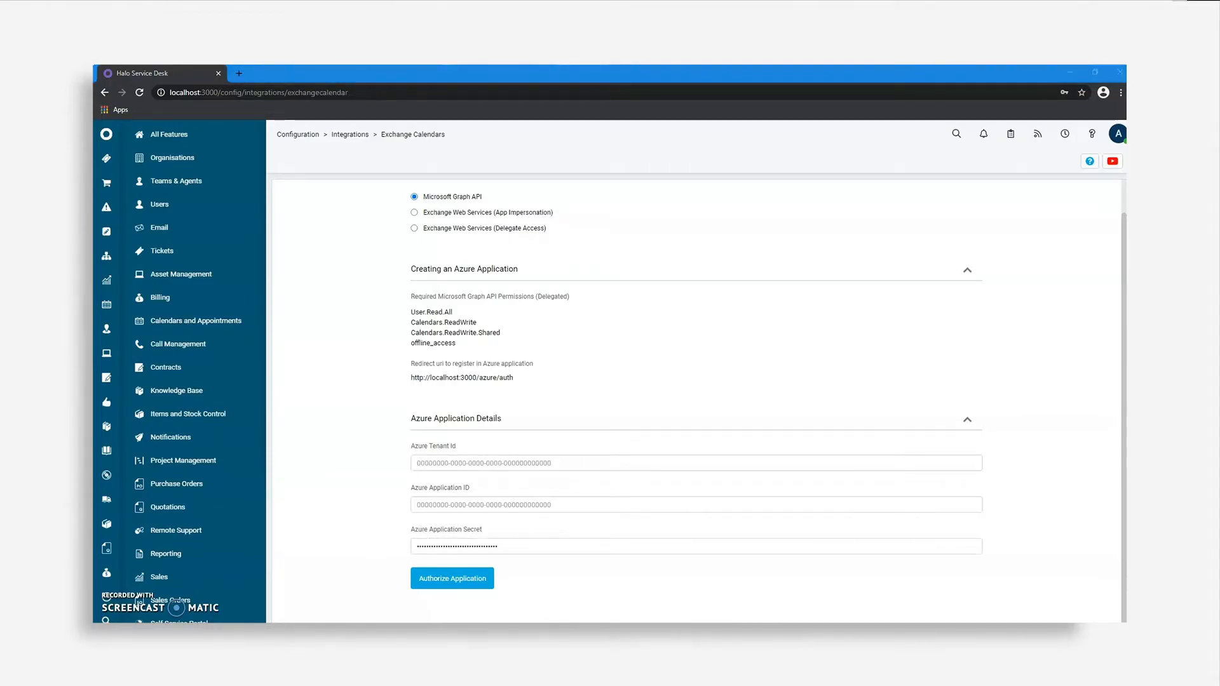
left_click(459, 506)
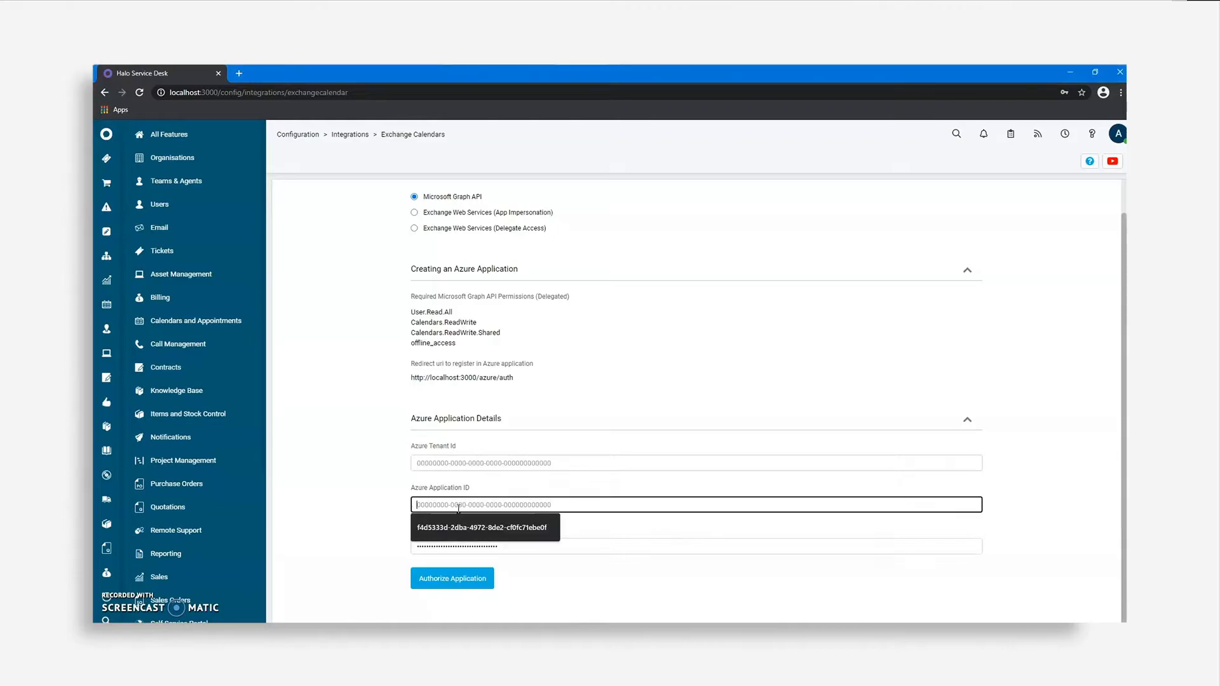
key("ctrl+v")
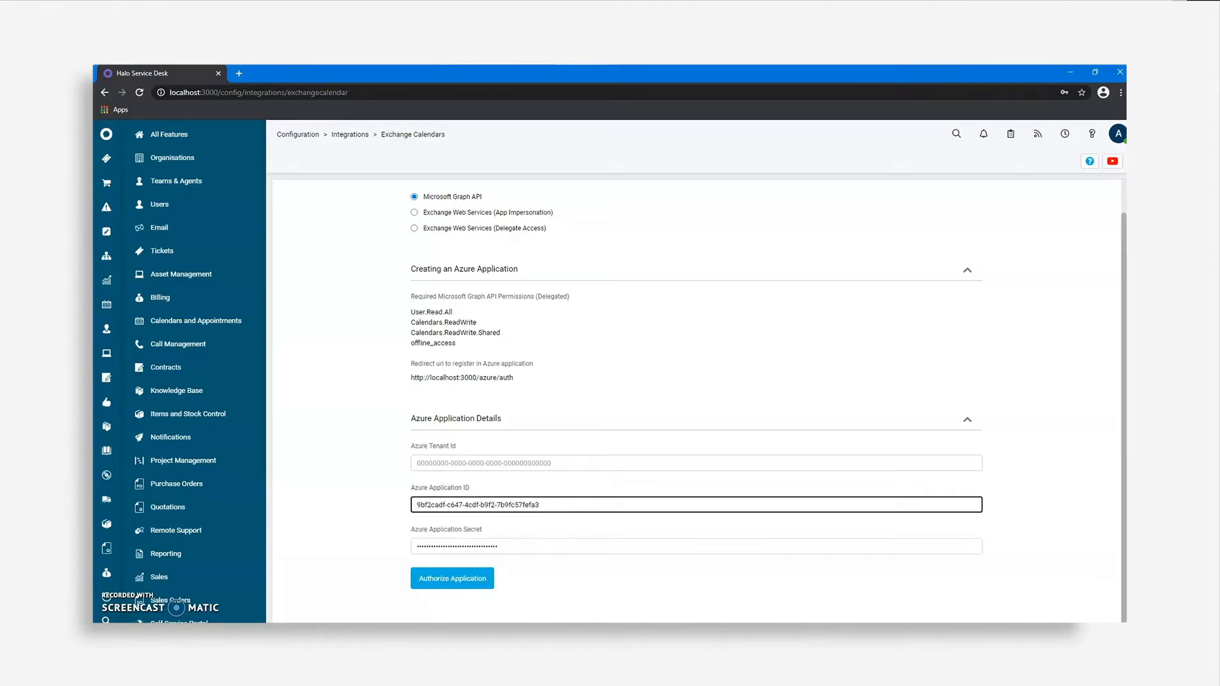
left_click(501, 463)
key("ctrl+v")
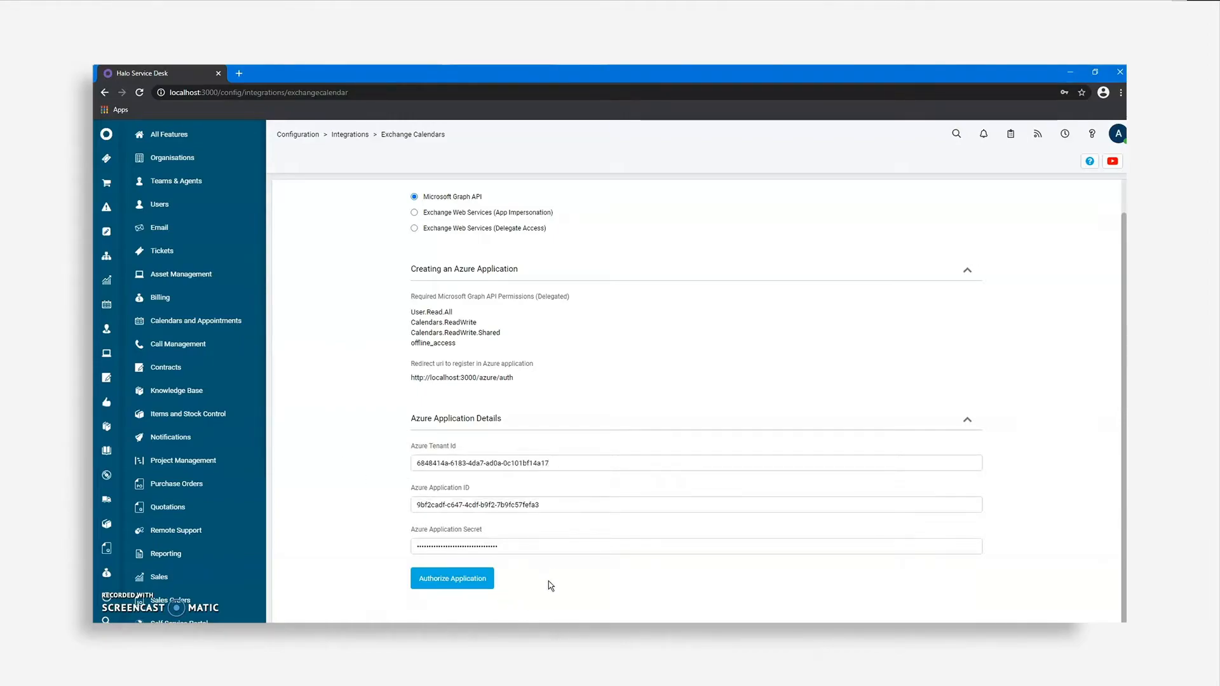
Authorize the Azure application with the signed-in Microsoft account, consenting on behalf of the organisation and accepting the requested permissions.
left_click(493, 582)
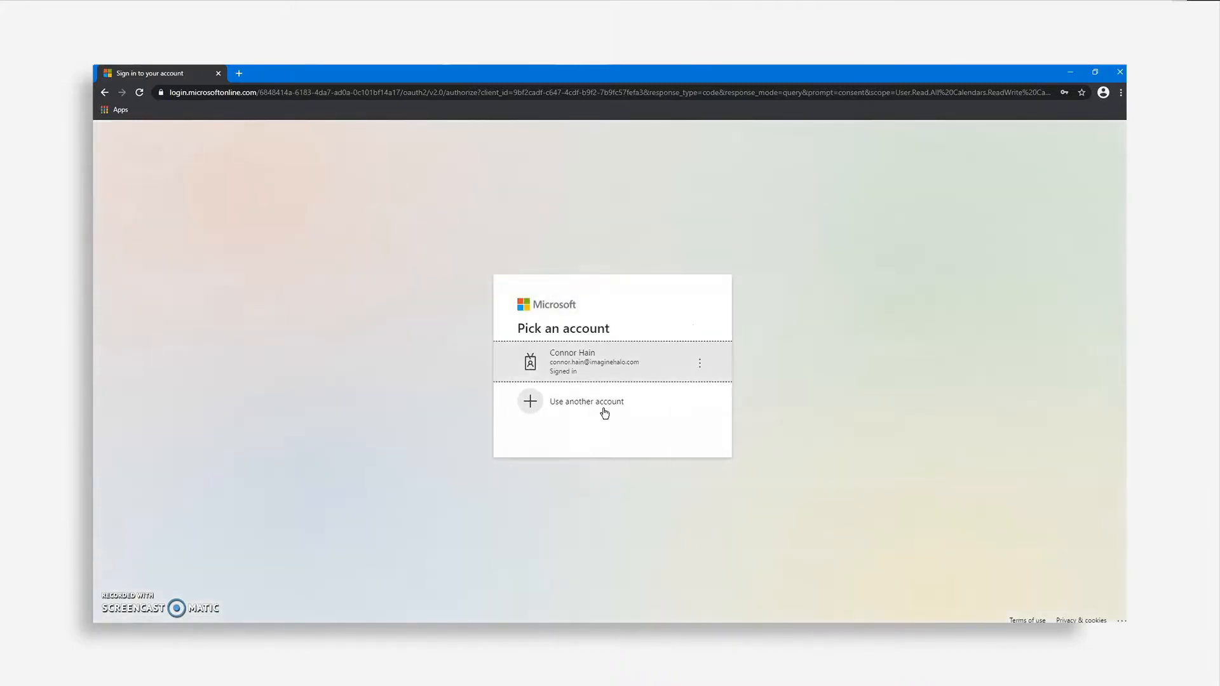
left_click(631, 367)
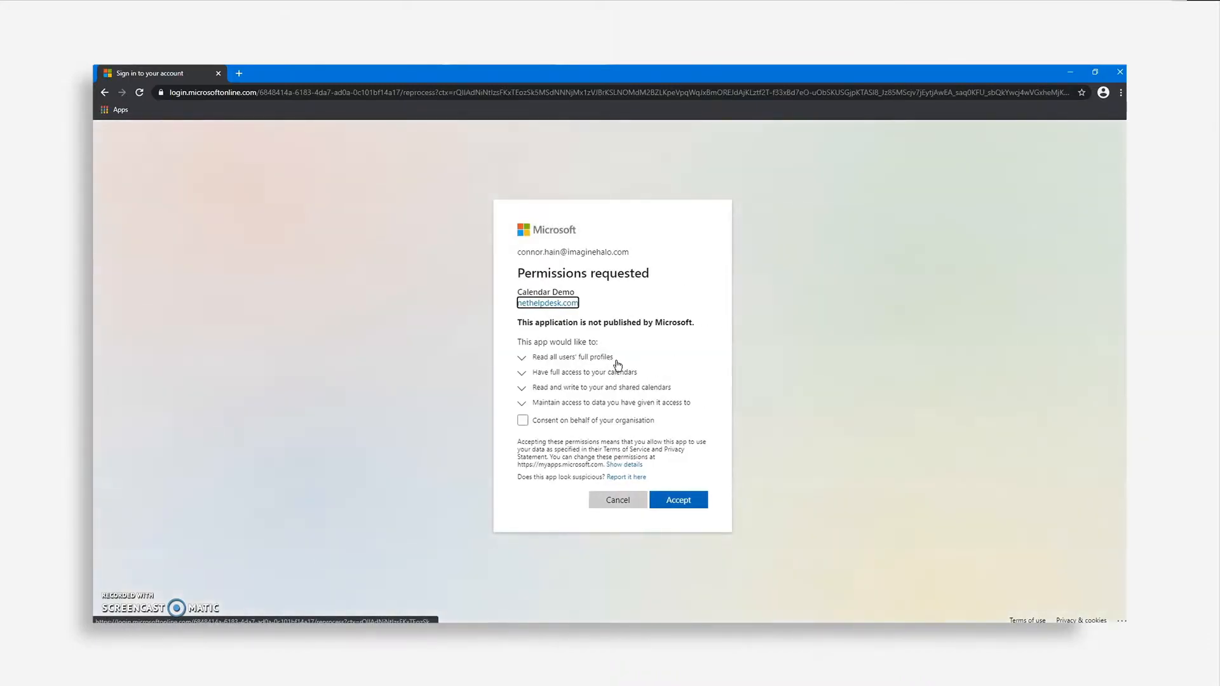
left_click(523, 420)
left_click(700, 513)
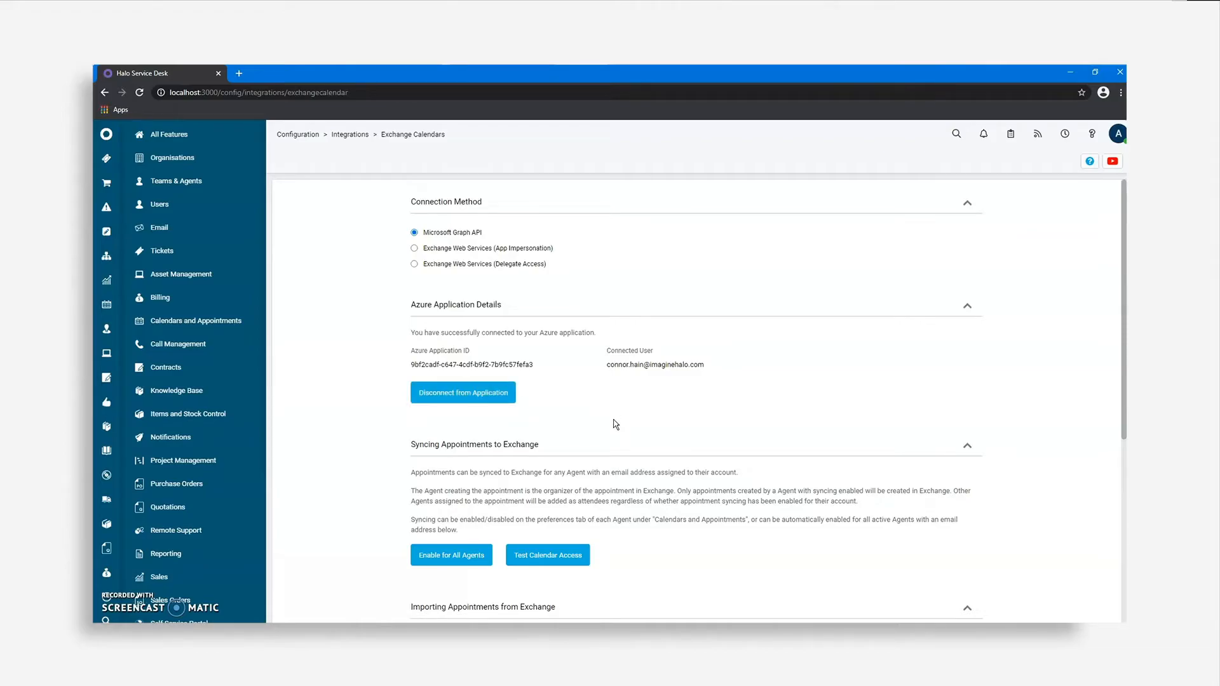
Review the Calendars and Appointments preferences of the Admin agent's own account and close the account details.
scroll(616, 417, "down", 1)
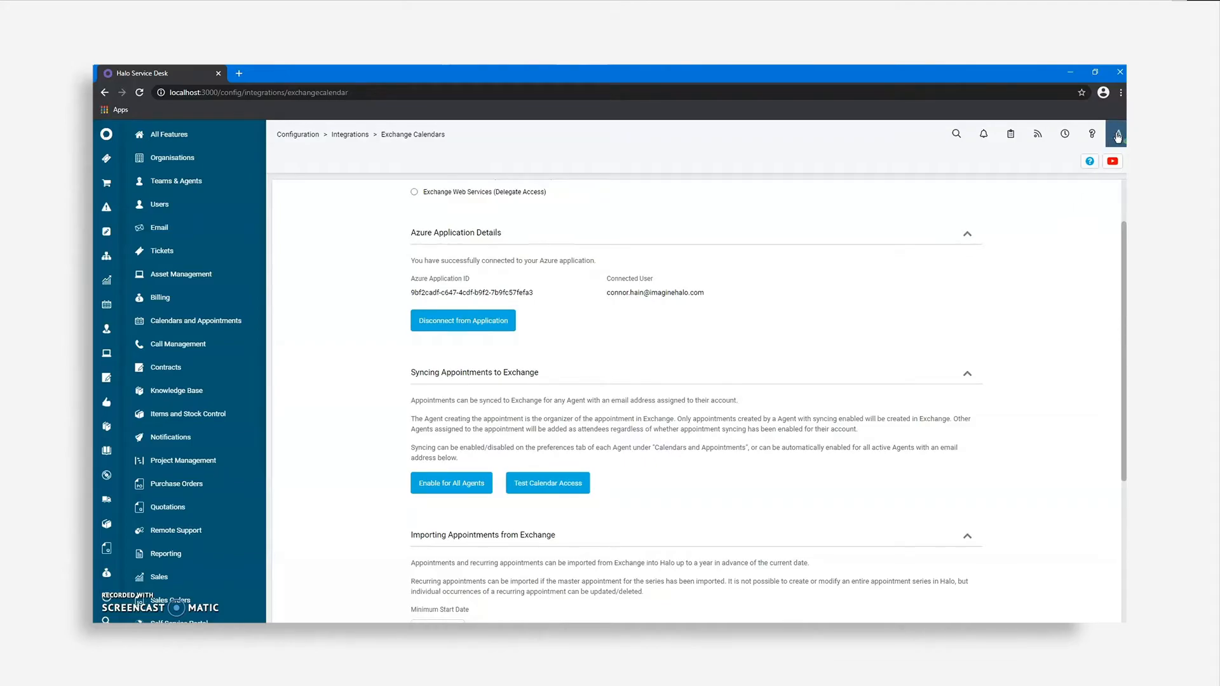
left_click(1117, 134)
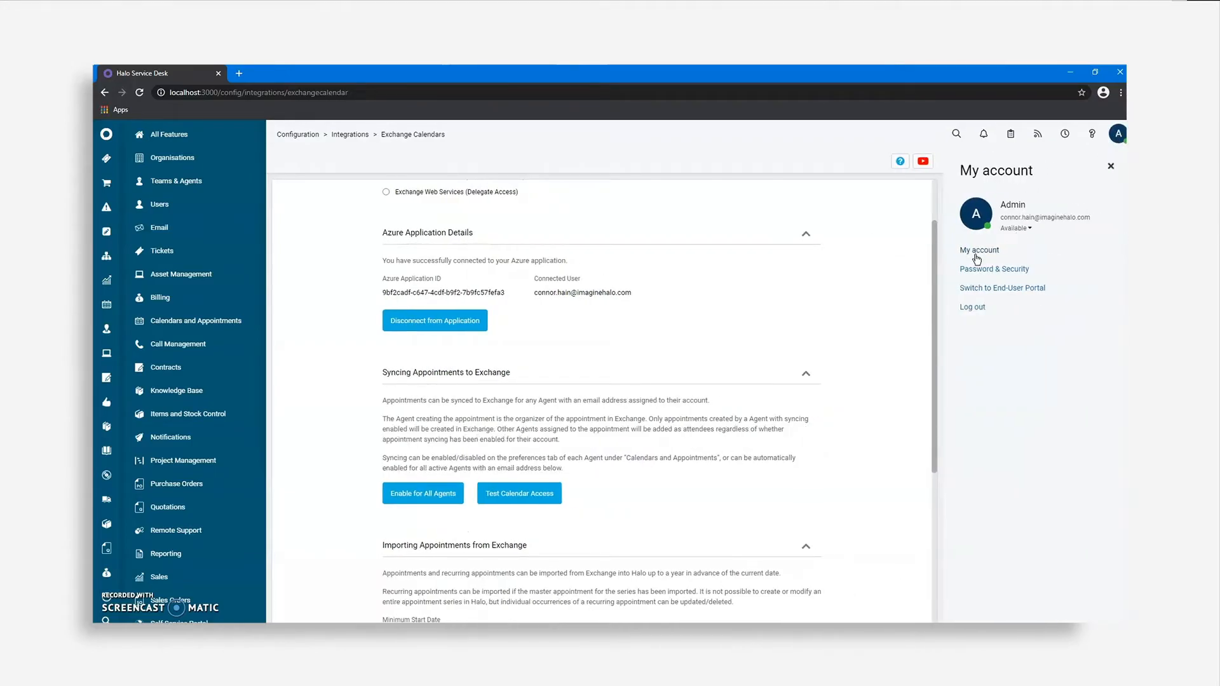
left_click(982, 251)
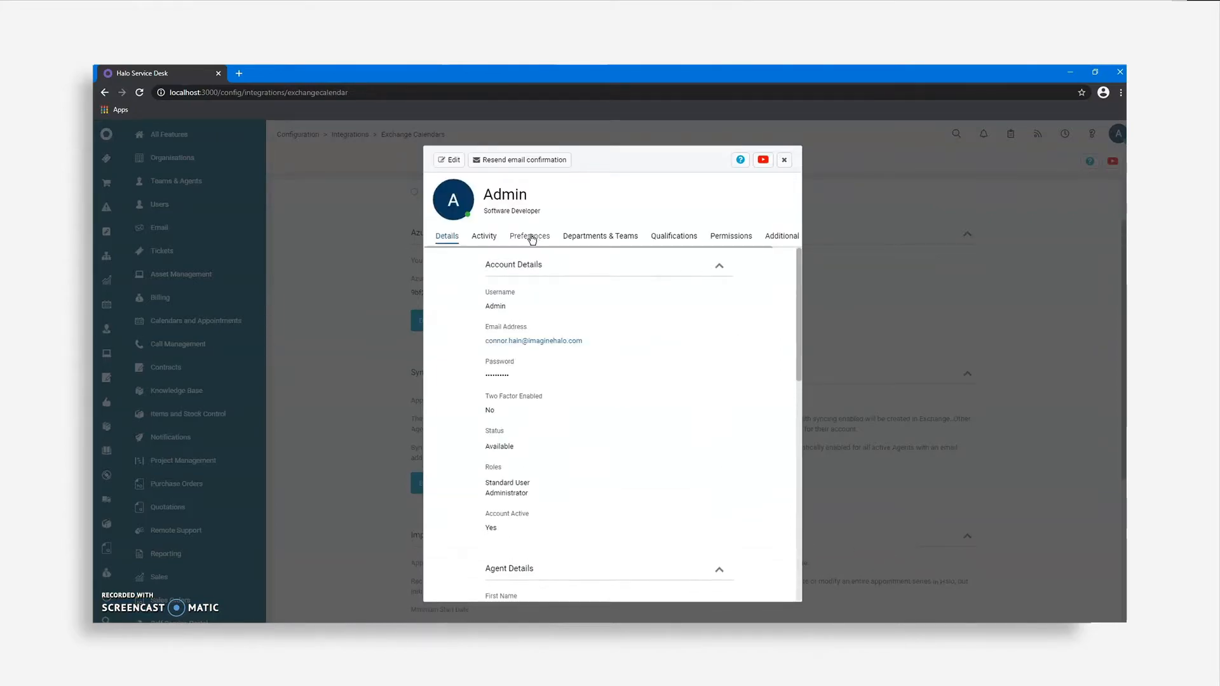
left_click(530, 236)
scroll(578, 365, "down", 2)
left_click(594, 476)
scroll(619, 502, "down", 1)
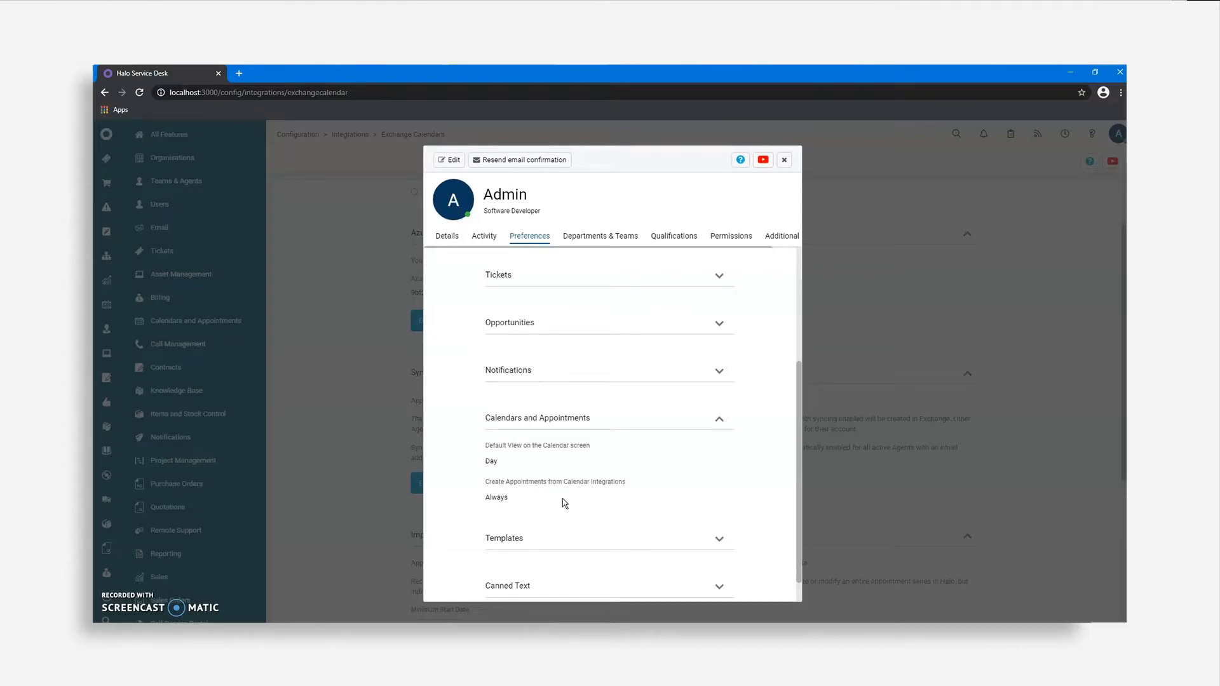
left_click(785, 161)
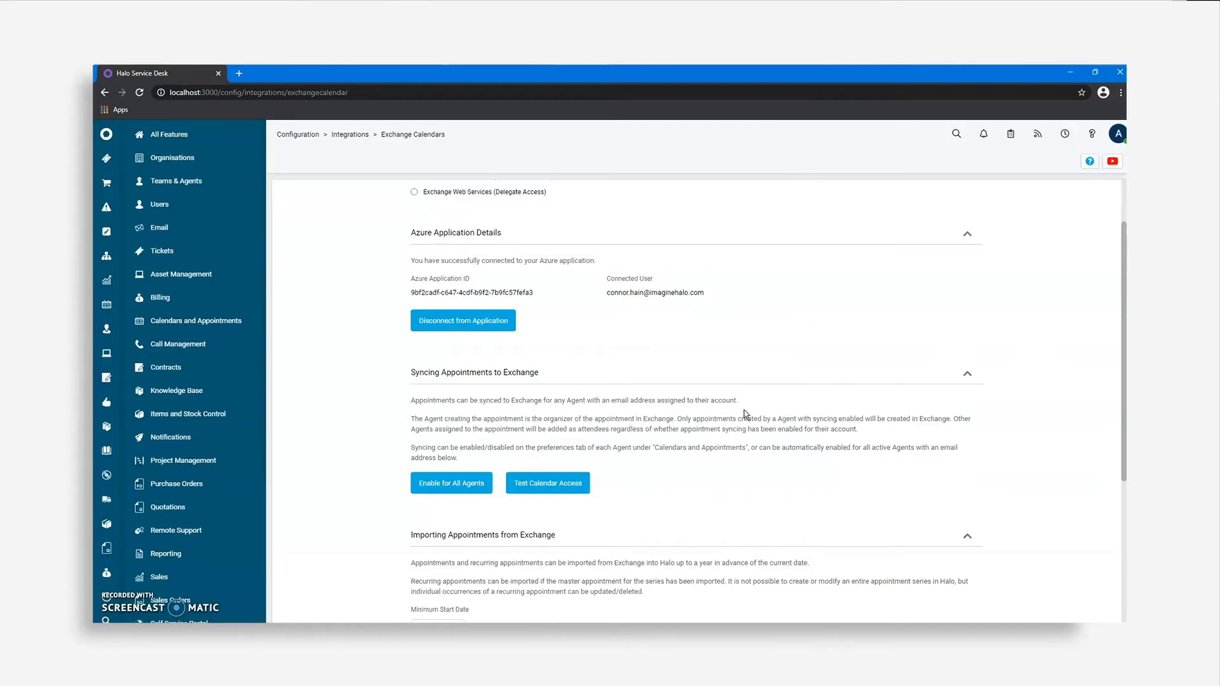
Test calendar access for the agents, examine the reason given for any inaccessible calendar, and close the test results.
left_click(585, 488)
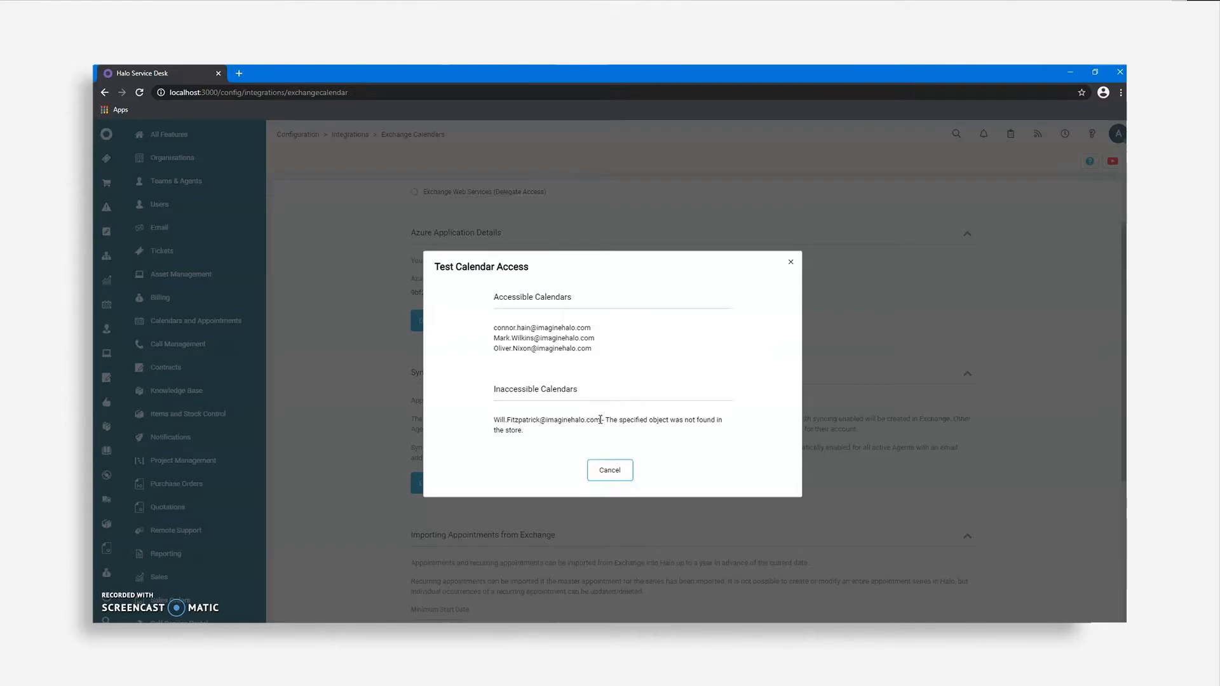
left_click_drag(556, 432, 607, 420)
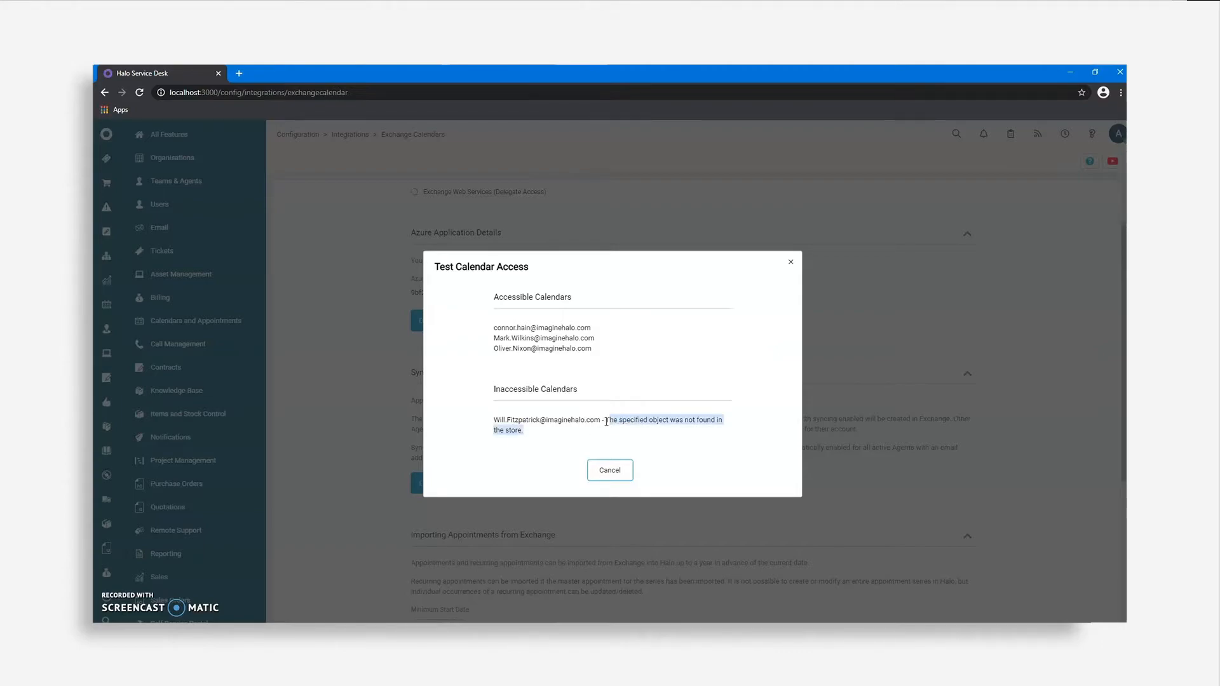
left_click(748, 402)
left_click(626, 470)
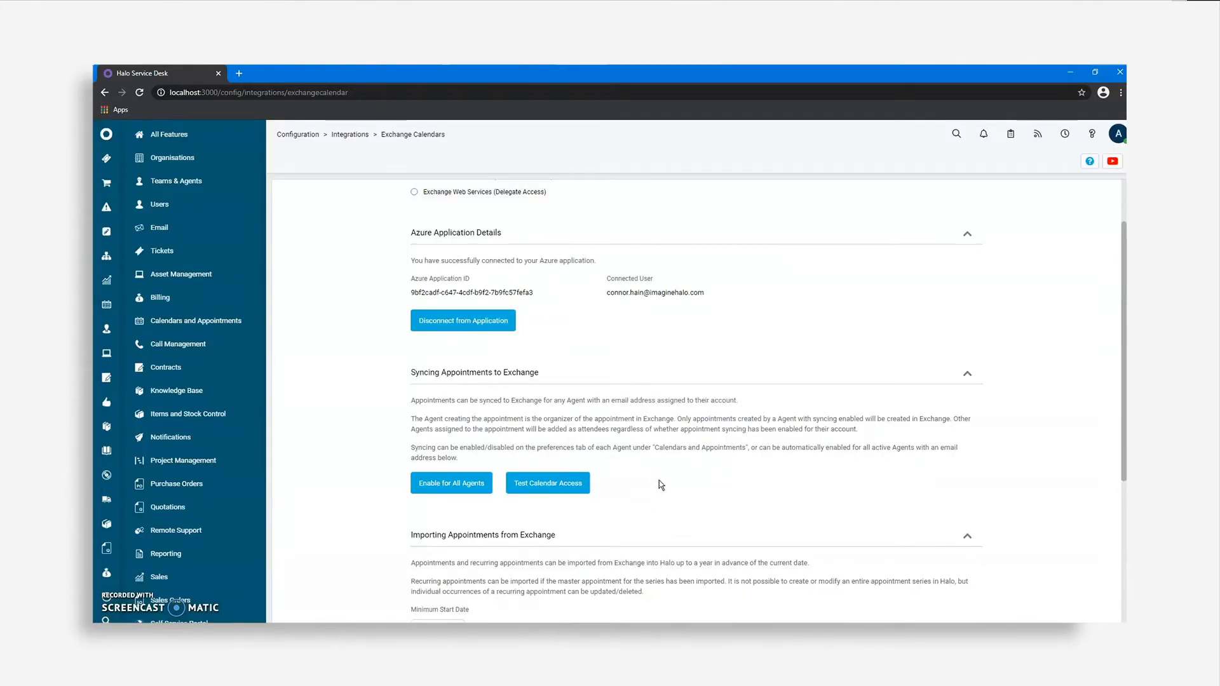
Open the list of appointment types in the Calendars and Appointments configuration.
scroll(224, 509, "down", 5)
scroll(224, 533, "down", 5)
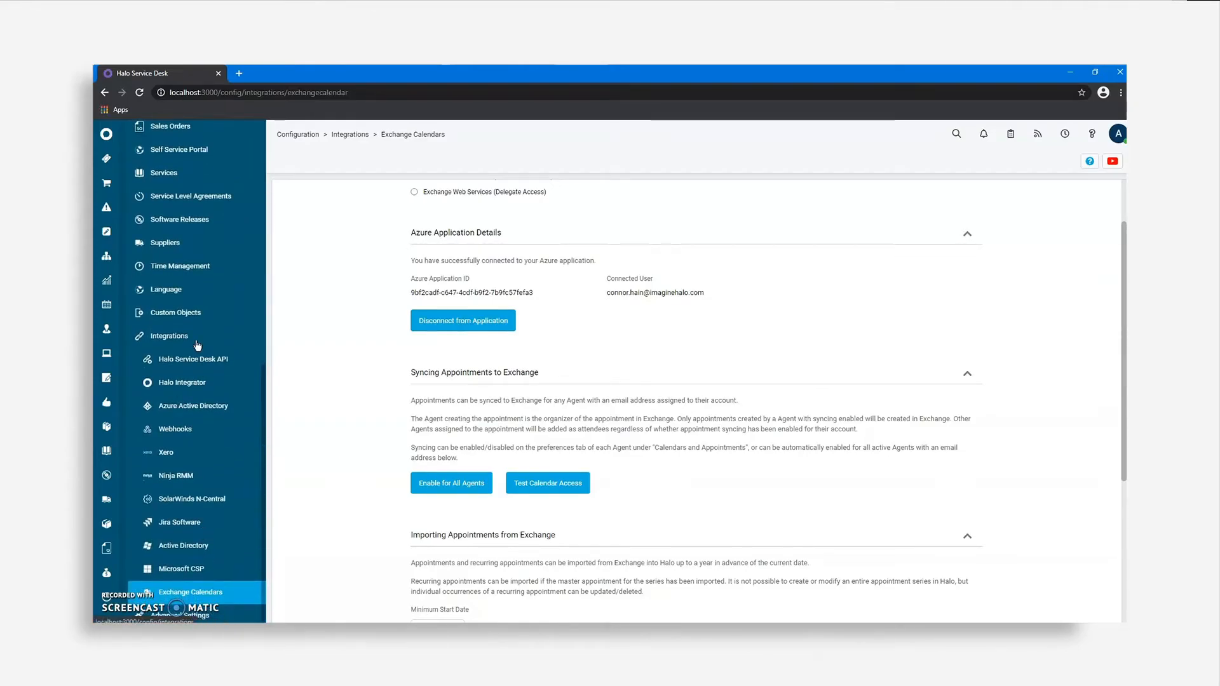
scroll(198, 347, "up", 4)
scroll(200, 337, "up", 3)
left_click(198, 209)
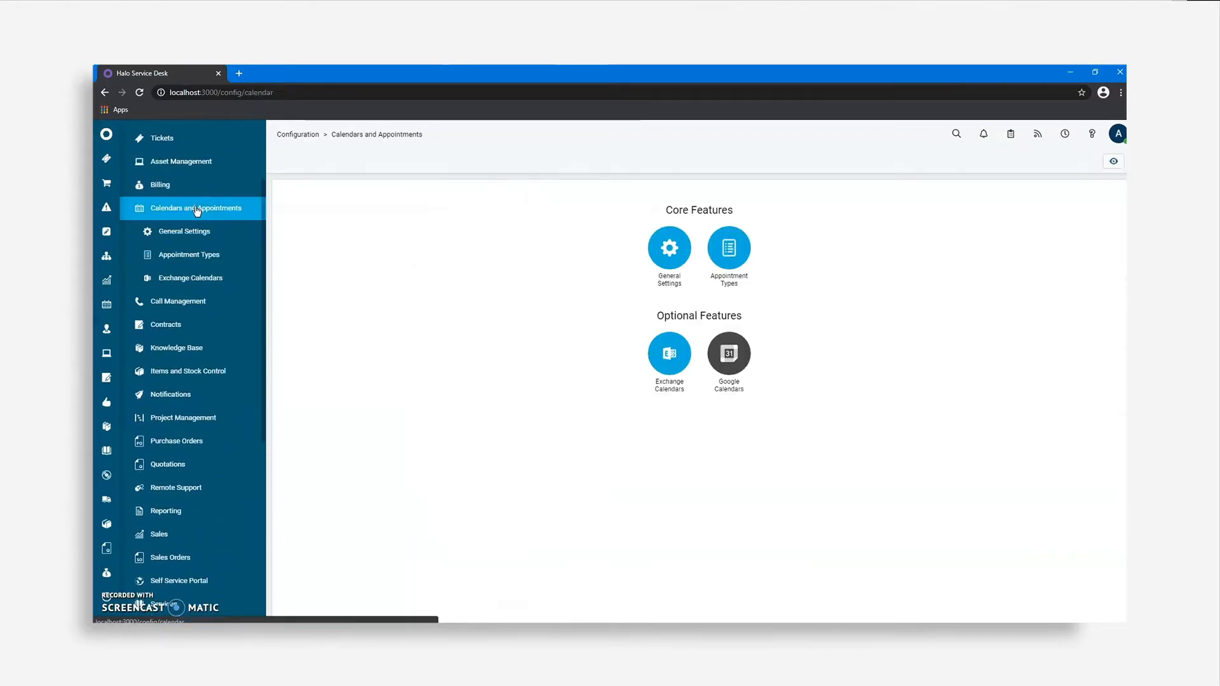
left_click(729, 248)
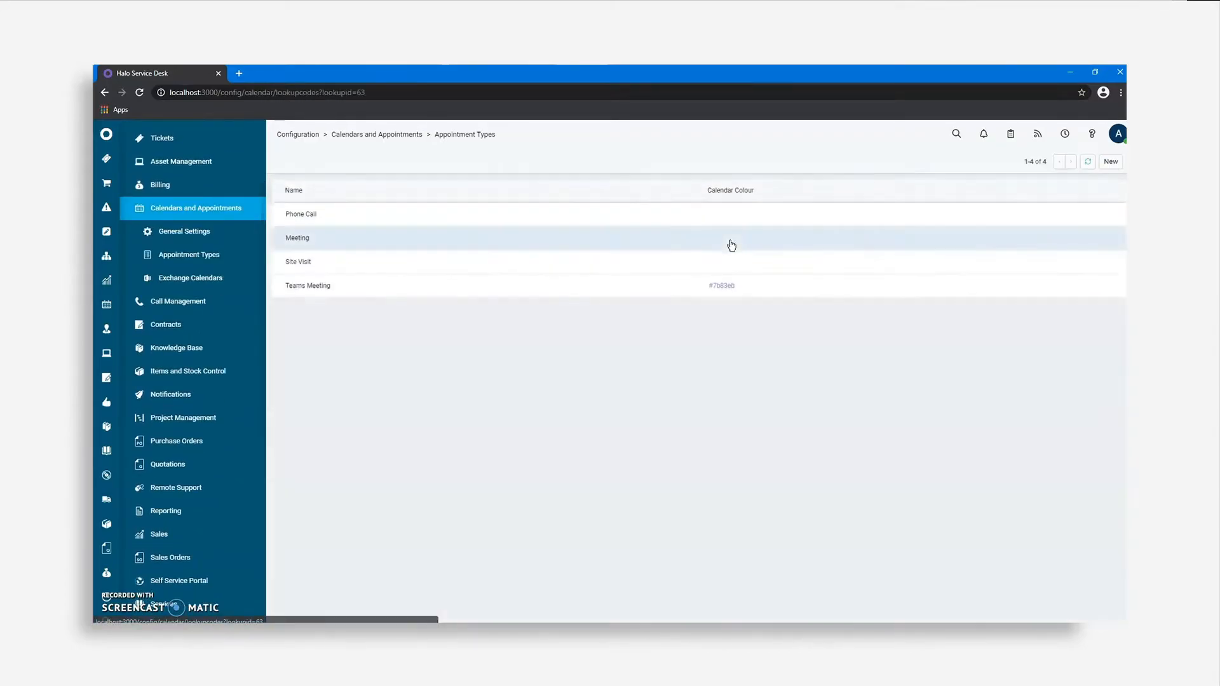
Open the Teams Meeting appointment type for editing, review its option to create a Microsoft Teams meeting, and save it.
left_click(540, 288)
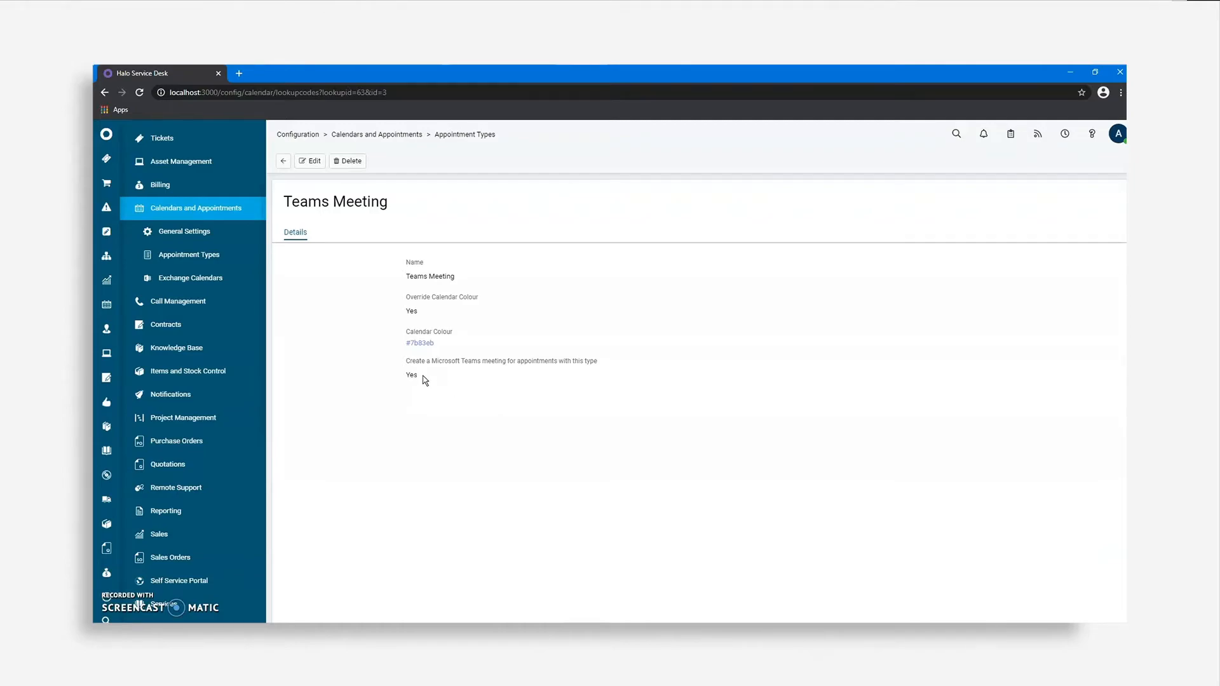
left_click(310, 161)
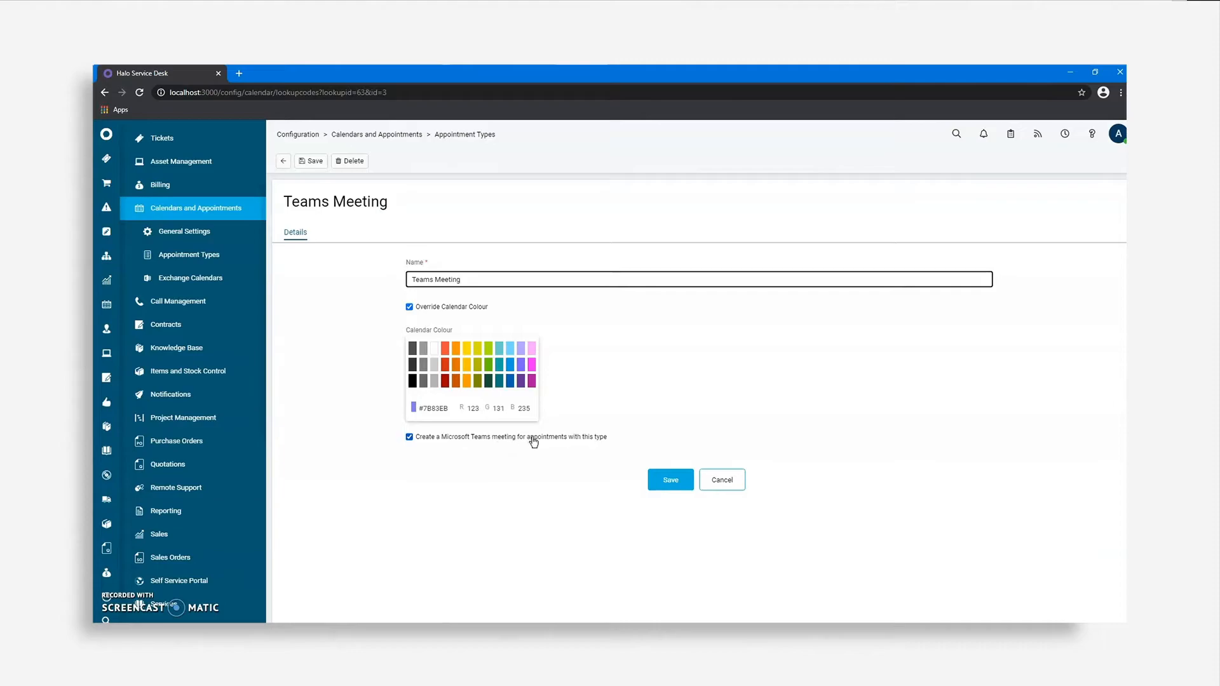
left_click(314, 162)
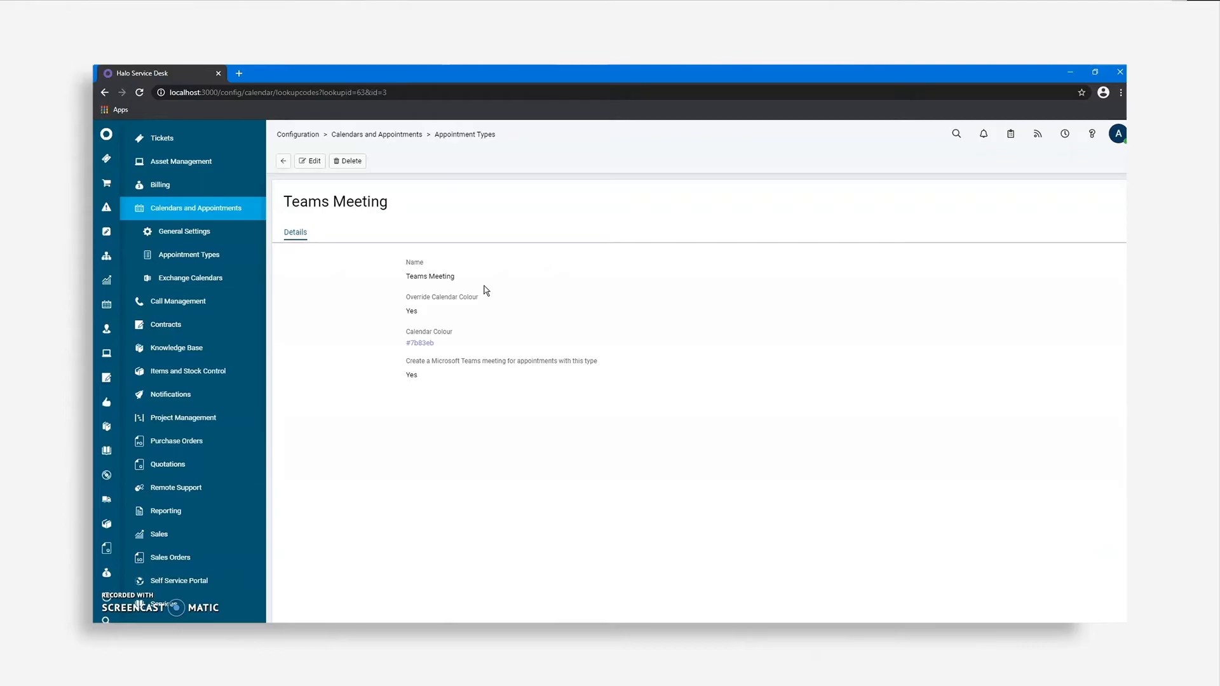
Start a new calendar appointment for Admin on 12/04/2021 from 17:00 to 18:00 with the subject "Test Appointment from Halo".
left_click(107, 306)
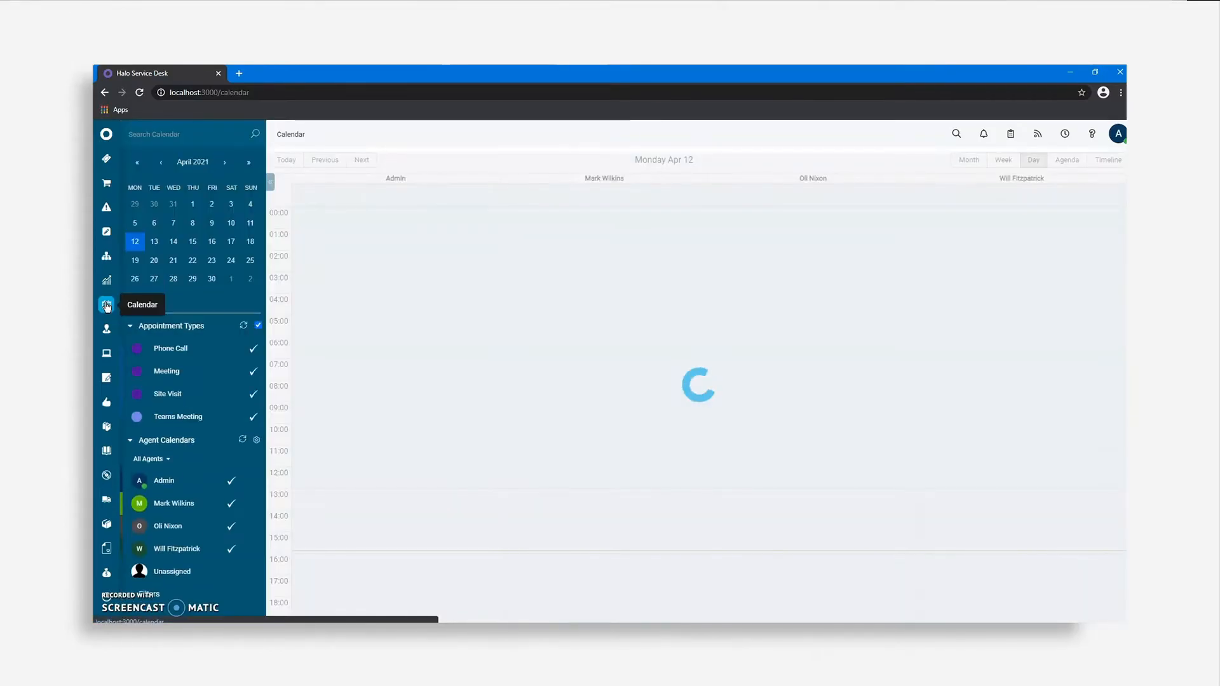
scroll(514, 513, "down", 1)
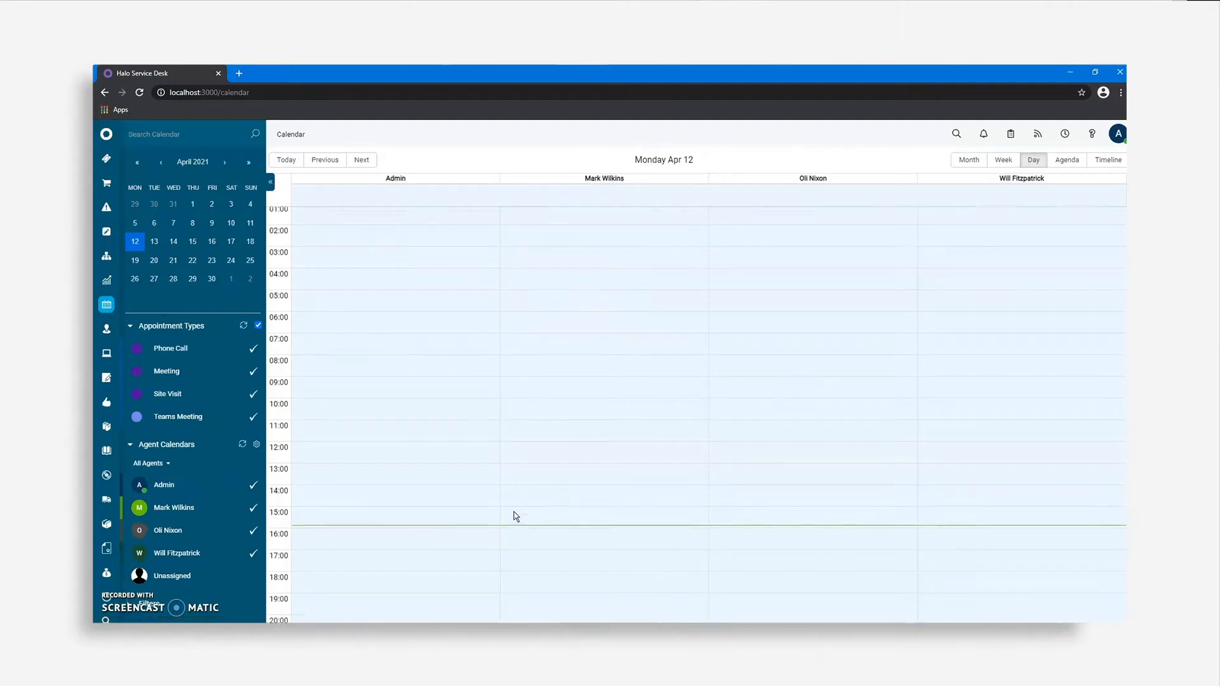
left_click(314, 547)
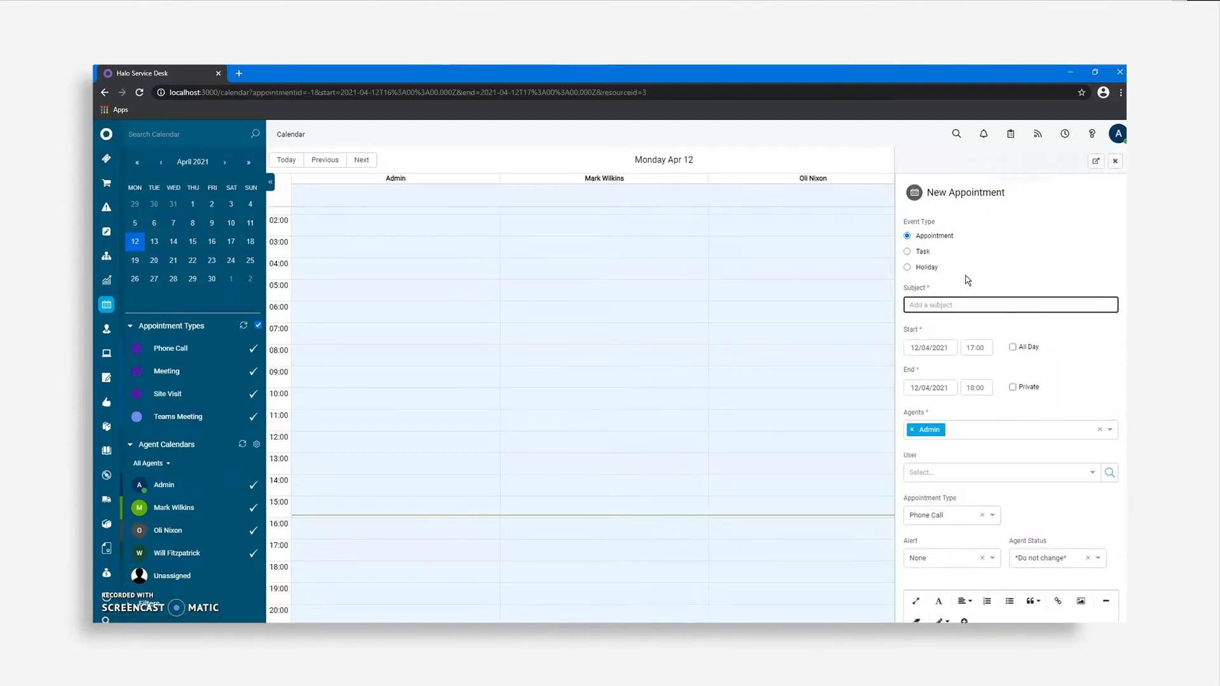
left_click(999, 307)
left_click(1003, 346)
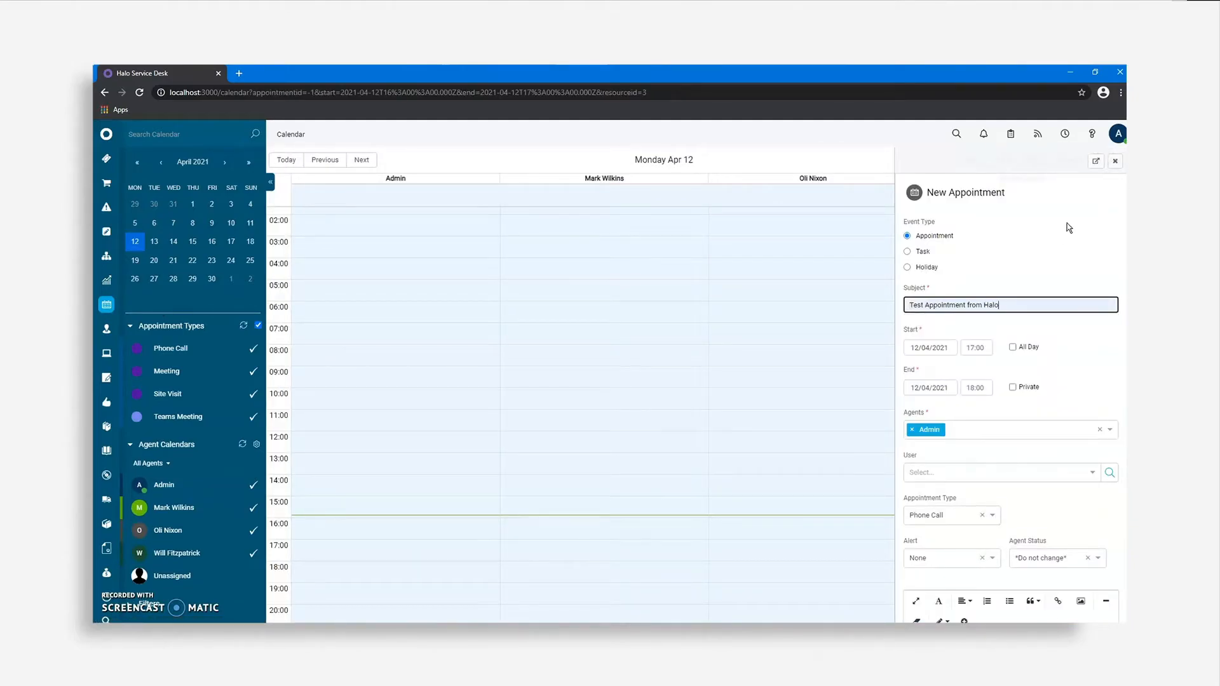
Add the agents from the calendar's second and third columns to the new appointment alongside Admin.
left_click(990, 432)
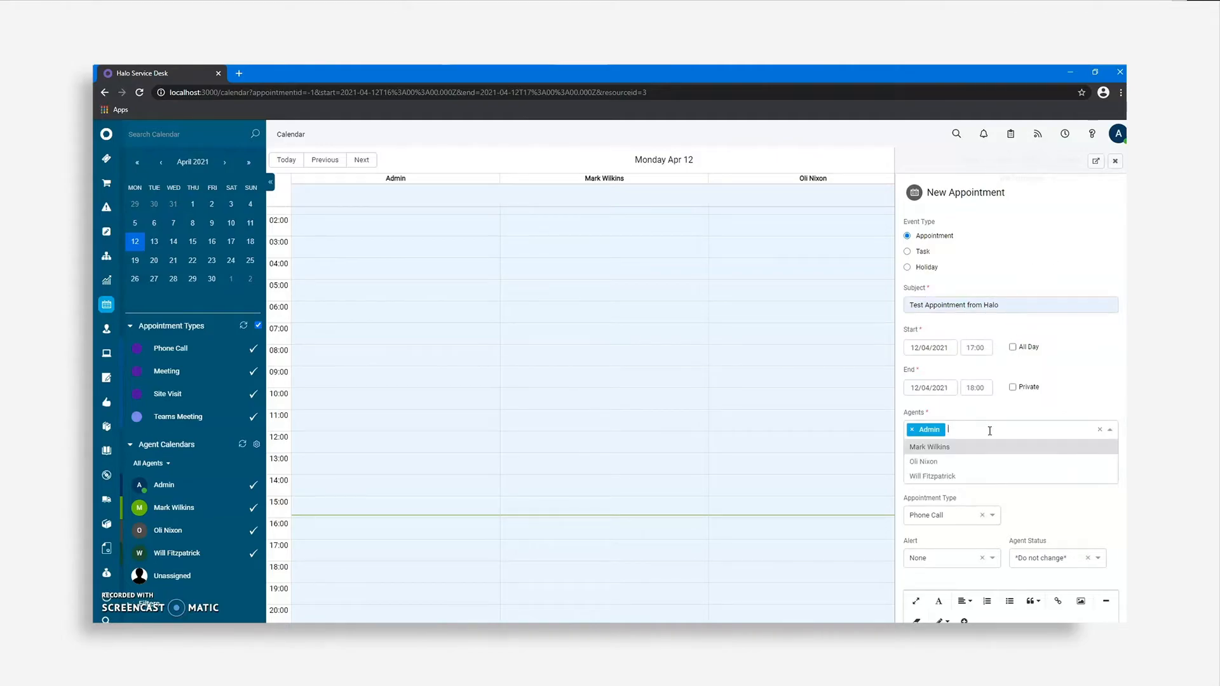
left_click(962, 462)
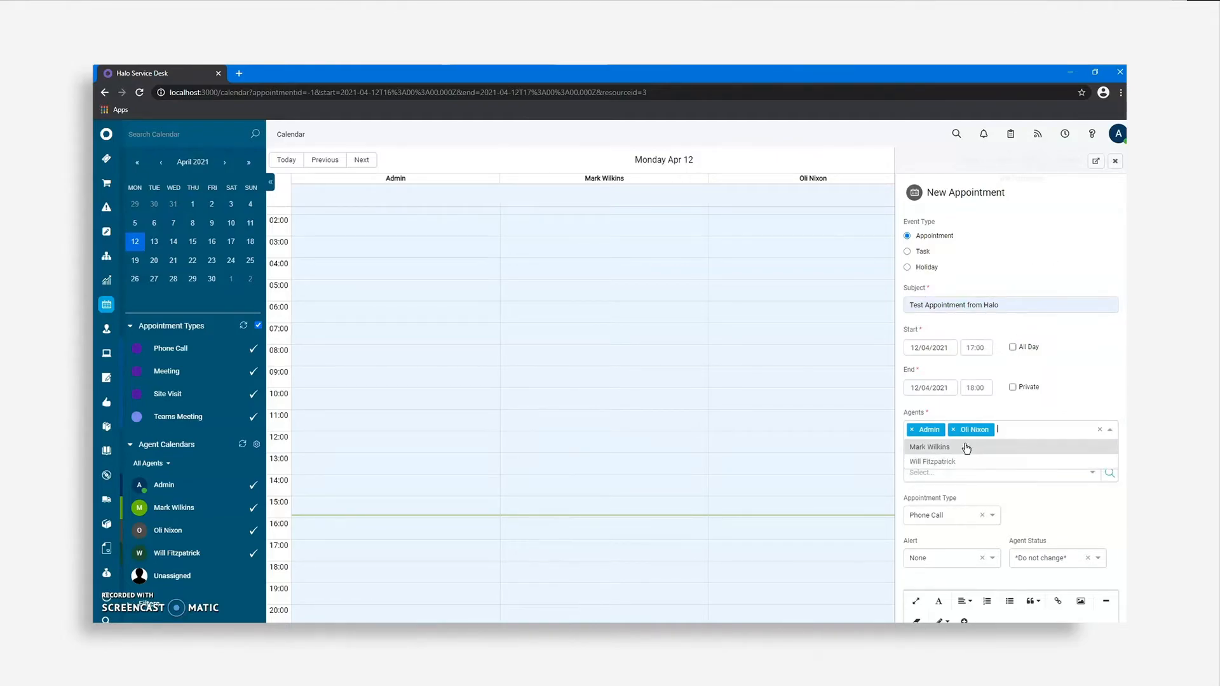
left_click(964, 448)
left_click(1070, 384)
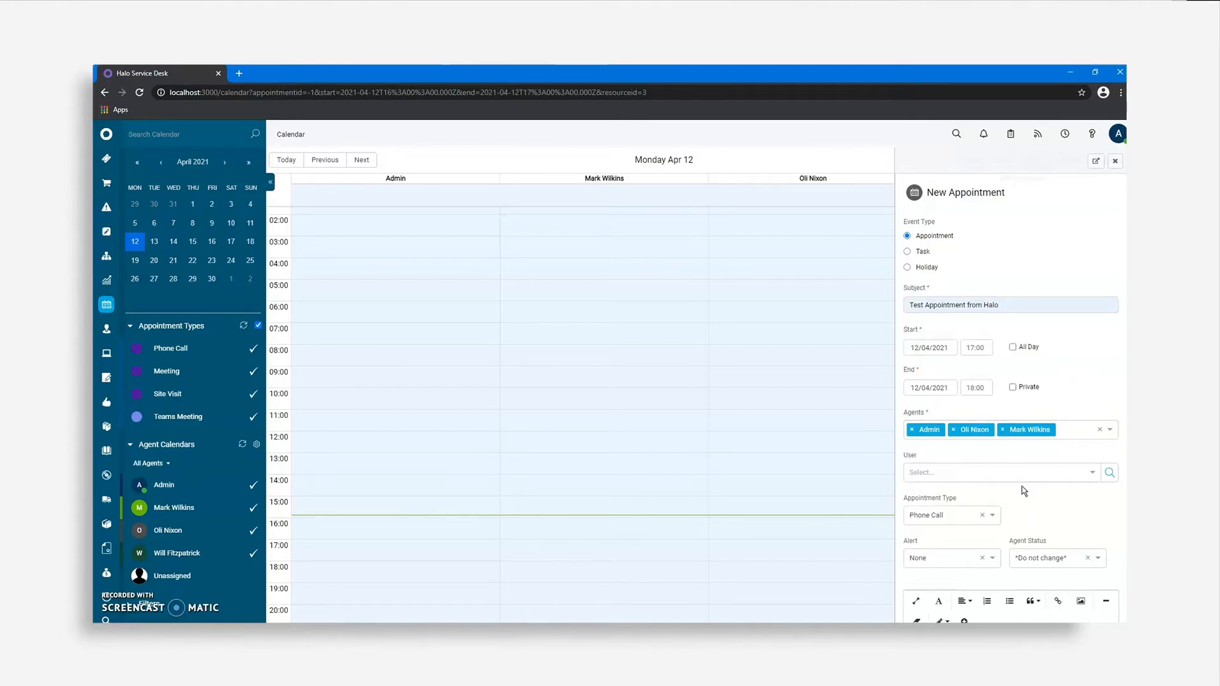
Set the appointment type to Teams Meeting and save the appointment.
left_click(960, 516)
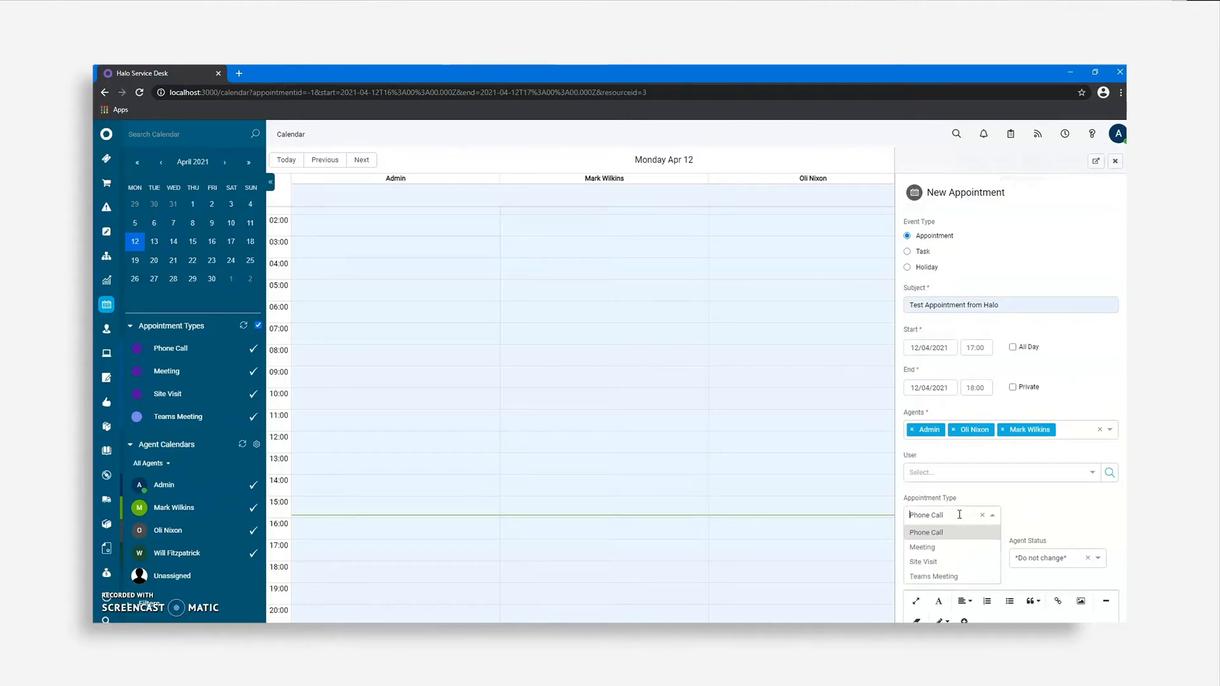
left_click(970, 579)
scroll(1057, 506, "down", 1)
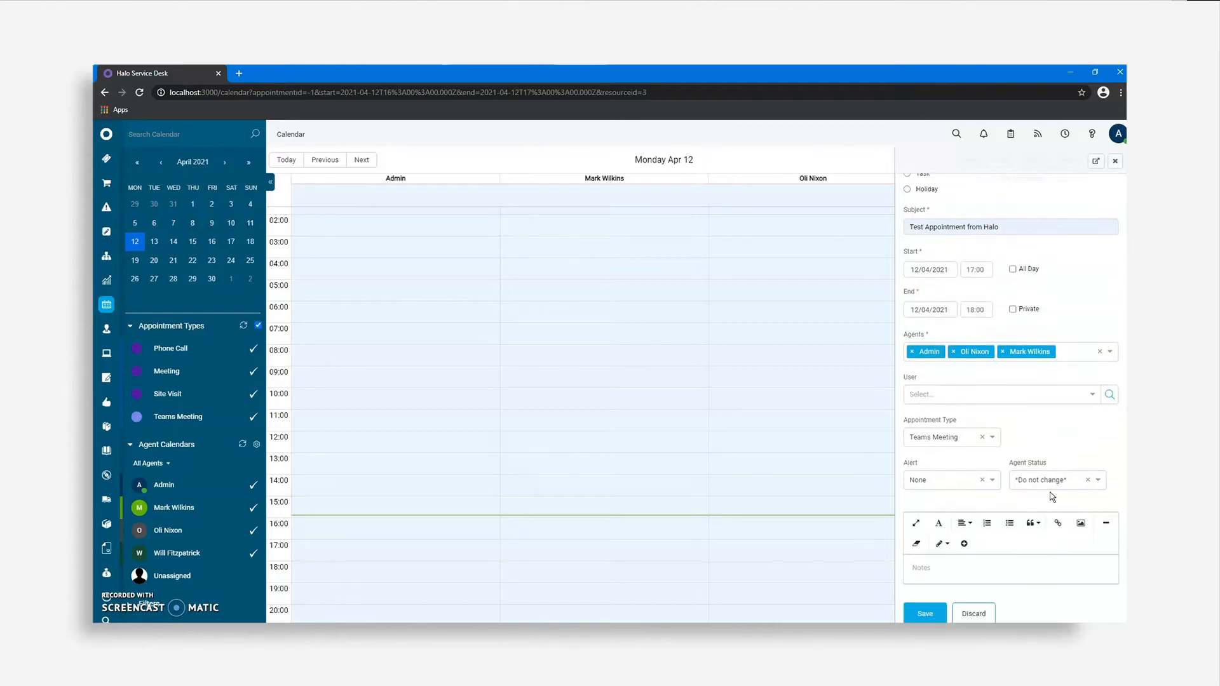
left_click(941, 613)
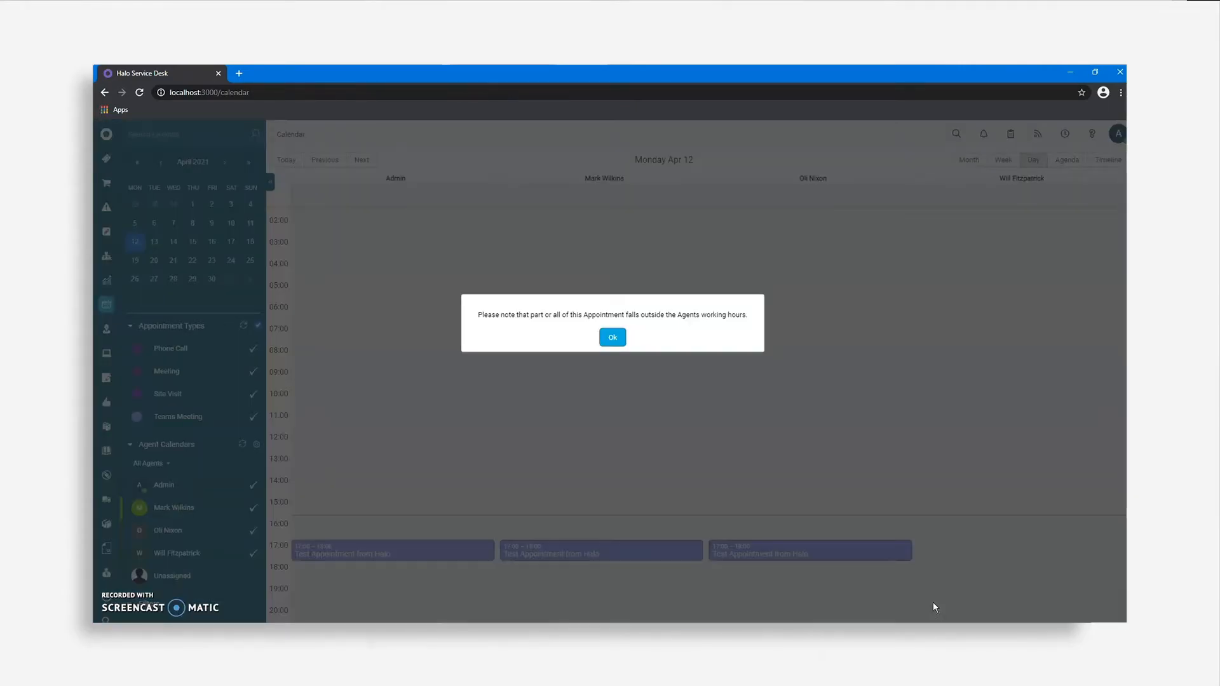
Open Admin's "Test Appointment from Halo" on the calendar, launch its Teams meeting, and close the Microsoft Teams window.
left_click(614, 338)
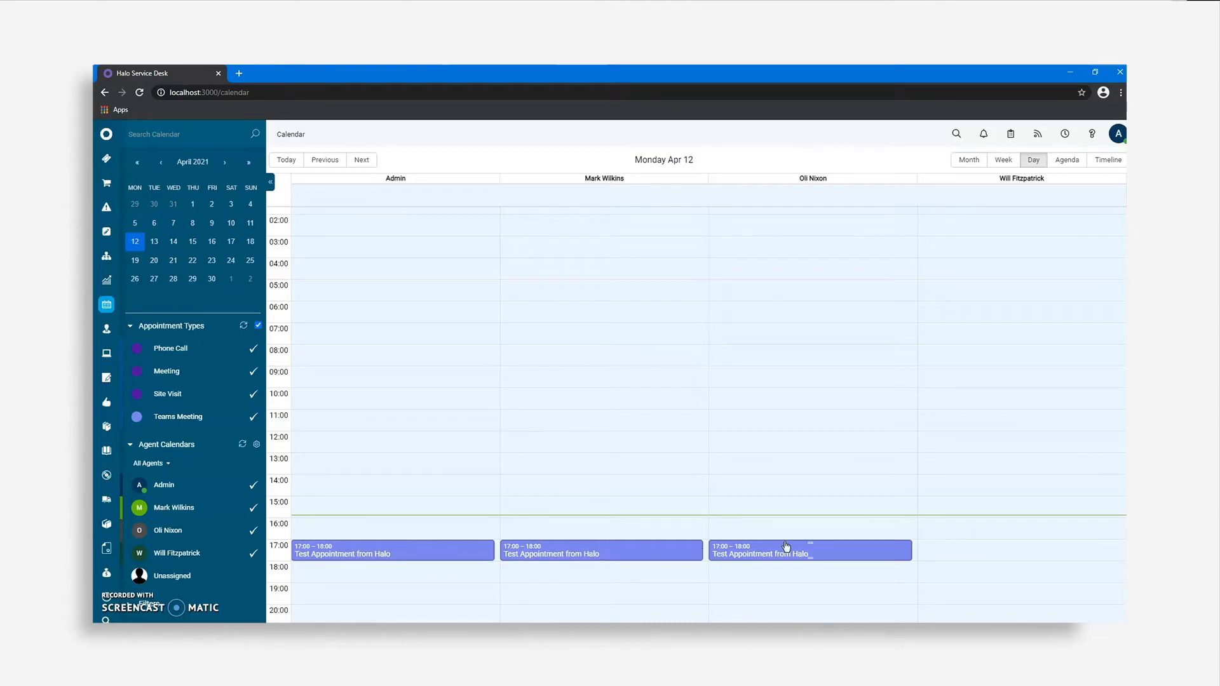
left_click(443, 551)
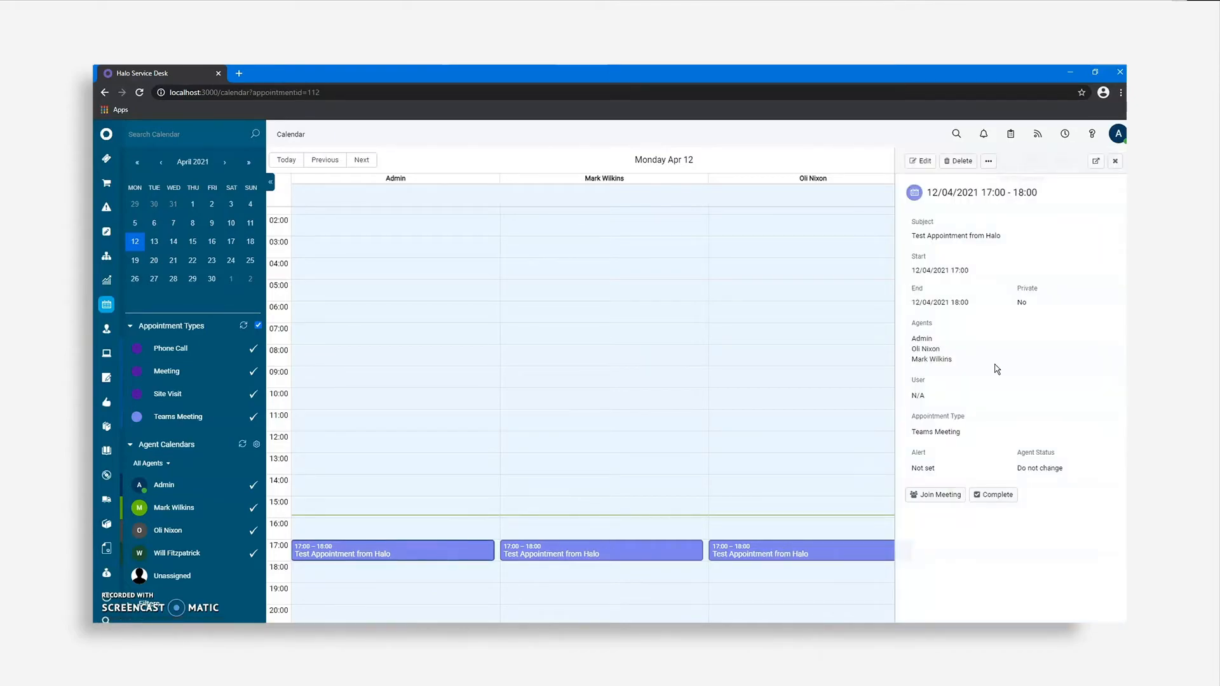
left_click(951, 496)
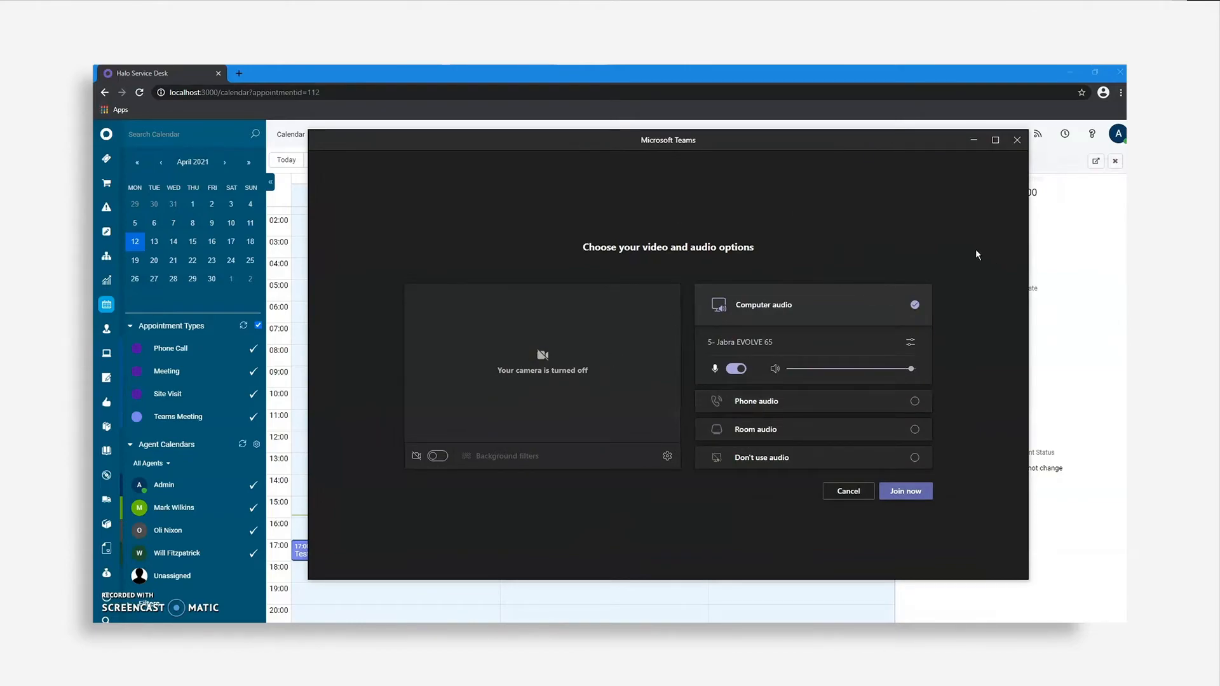
left_click(1017, 141)
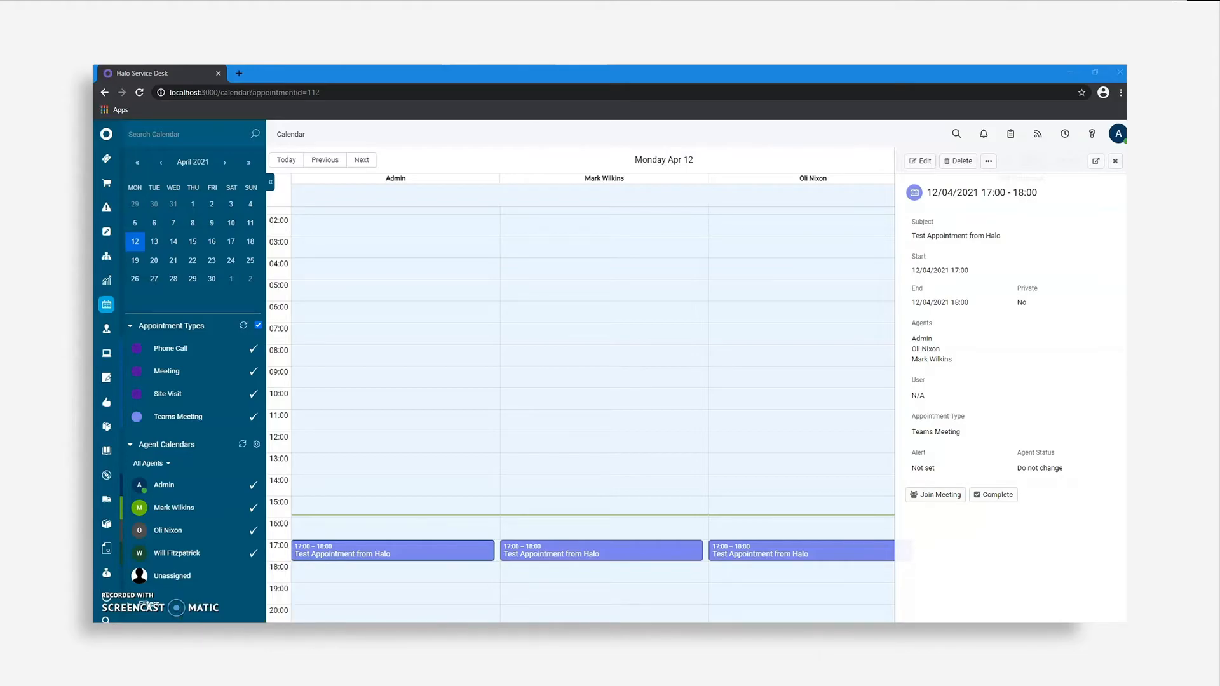
Switch to Outlook, check the test appointment on 12 April in the calendar, and return to Halo Service Desk.
left_click_drag(94, 137, 467, 65)
left_click(302, 375)
mouse_move(286, 391)
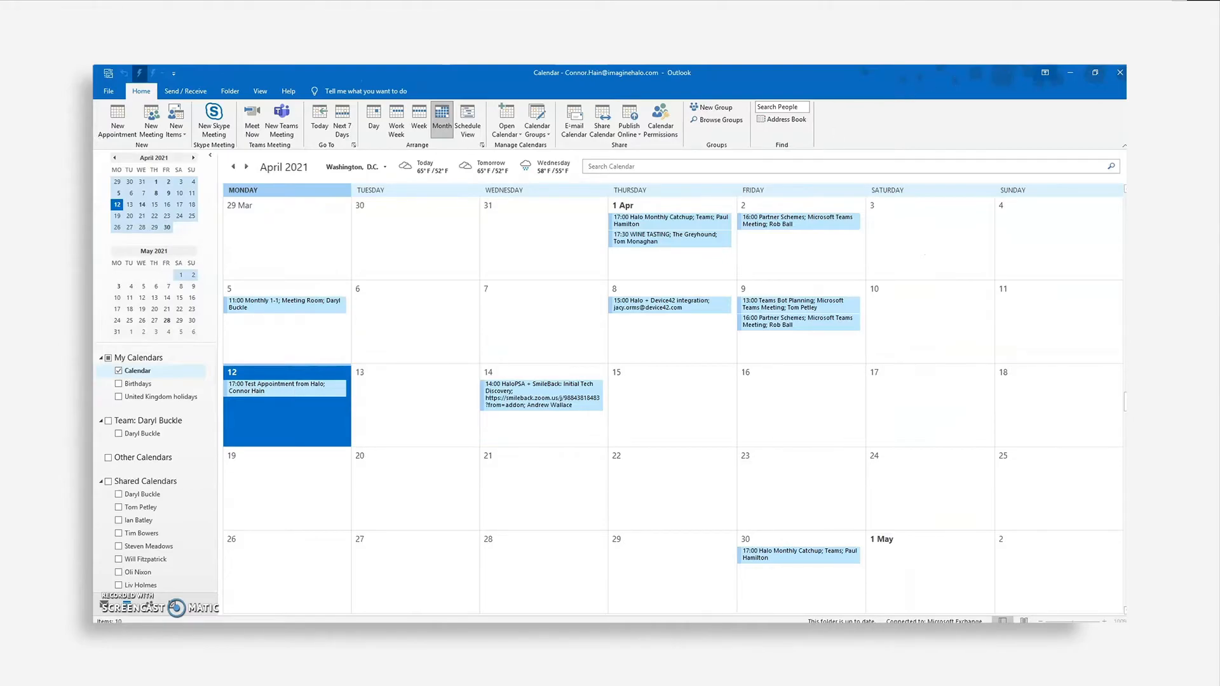
left_click(1070, 73)
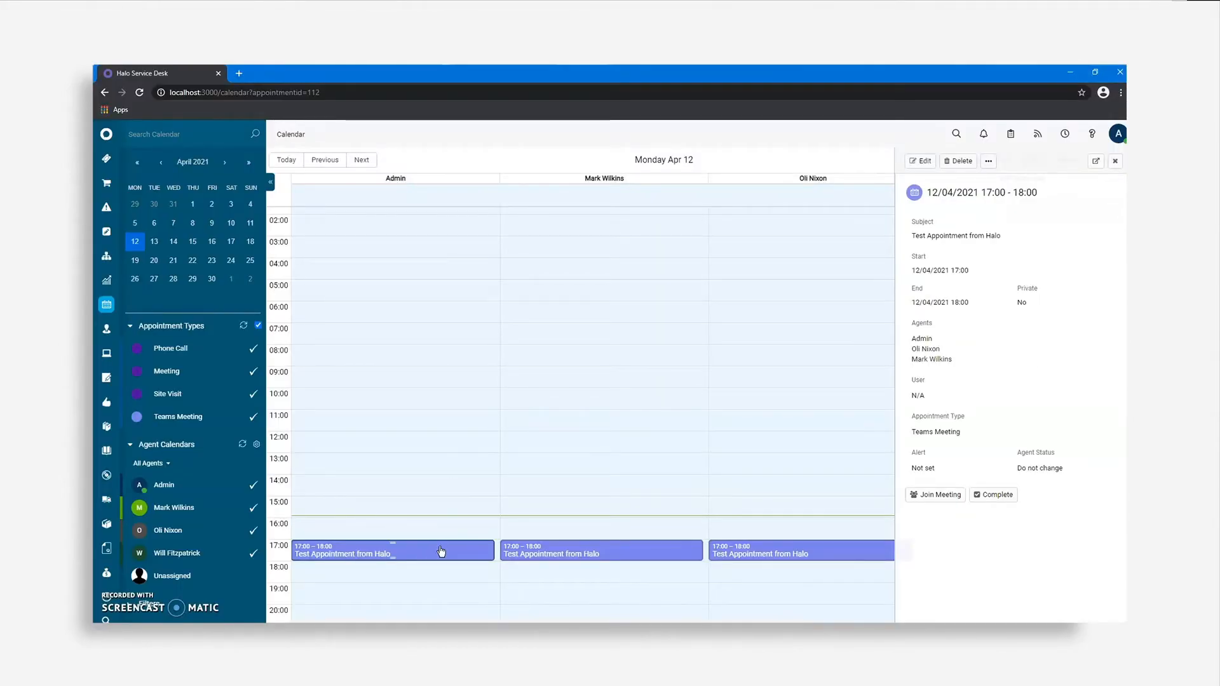
Move the test appointment's start time to 16:00 and save the change.
left_click(923, 161)
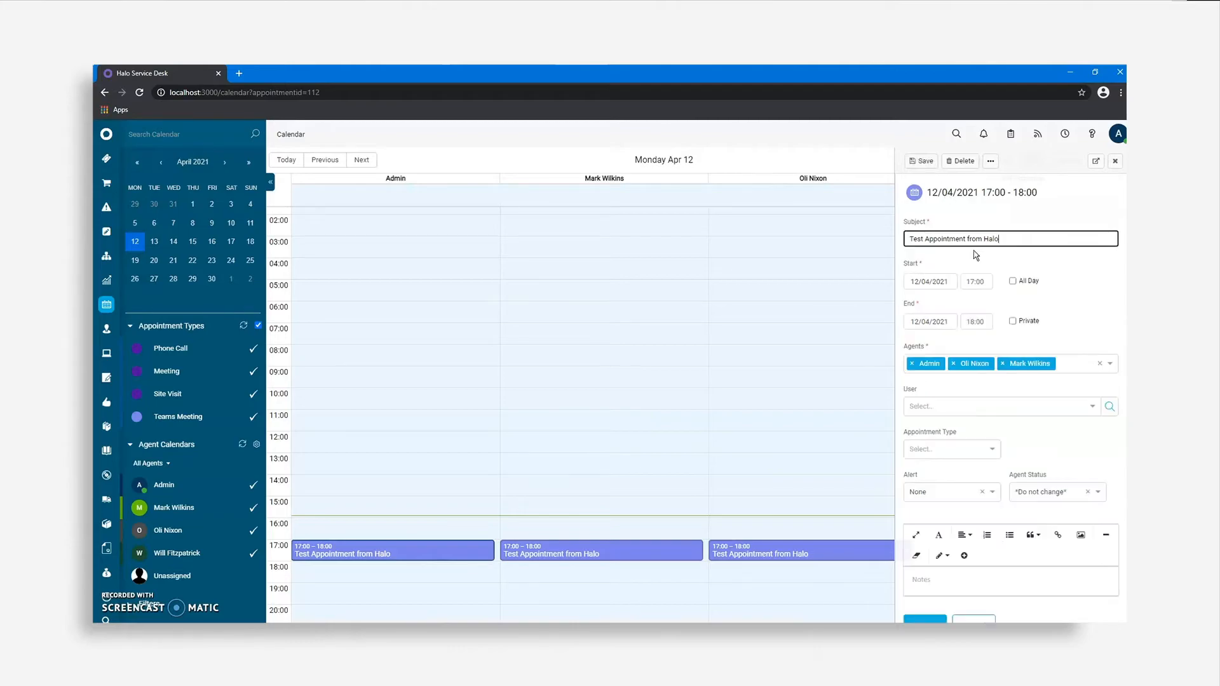
left_click(1116, 163)
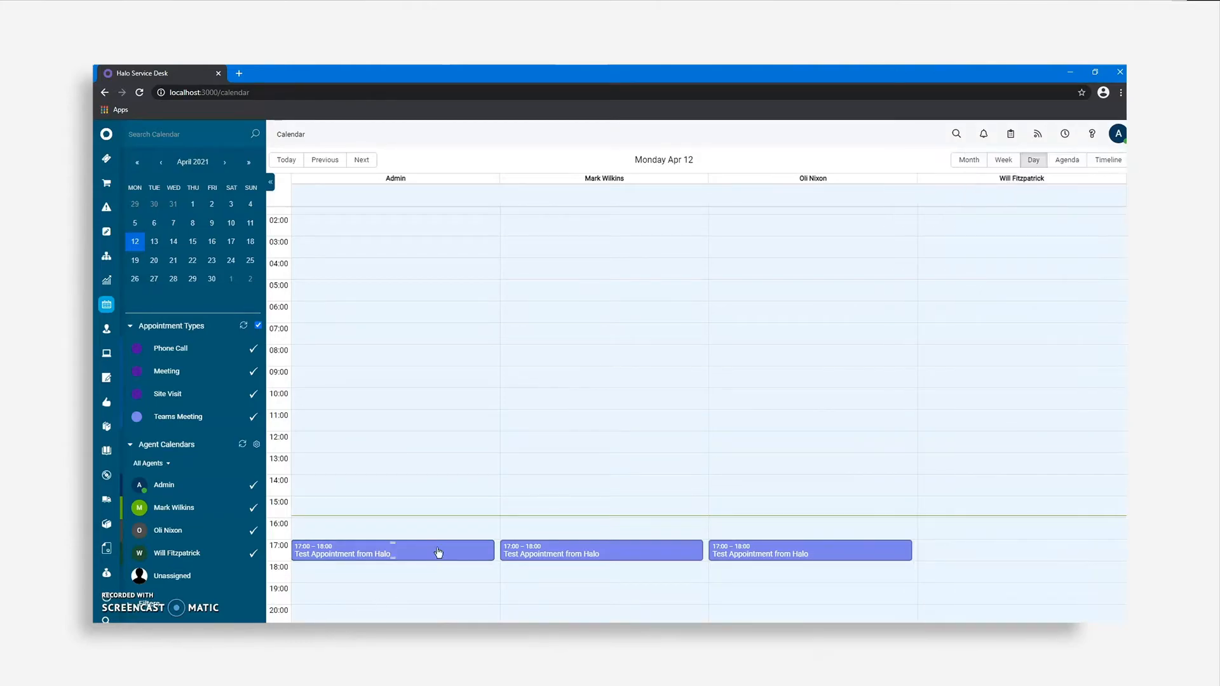
left_click(921, 161)
left_click(969, 280)
scroll(978, 303, "up", 1)
left_click(977, 300)
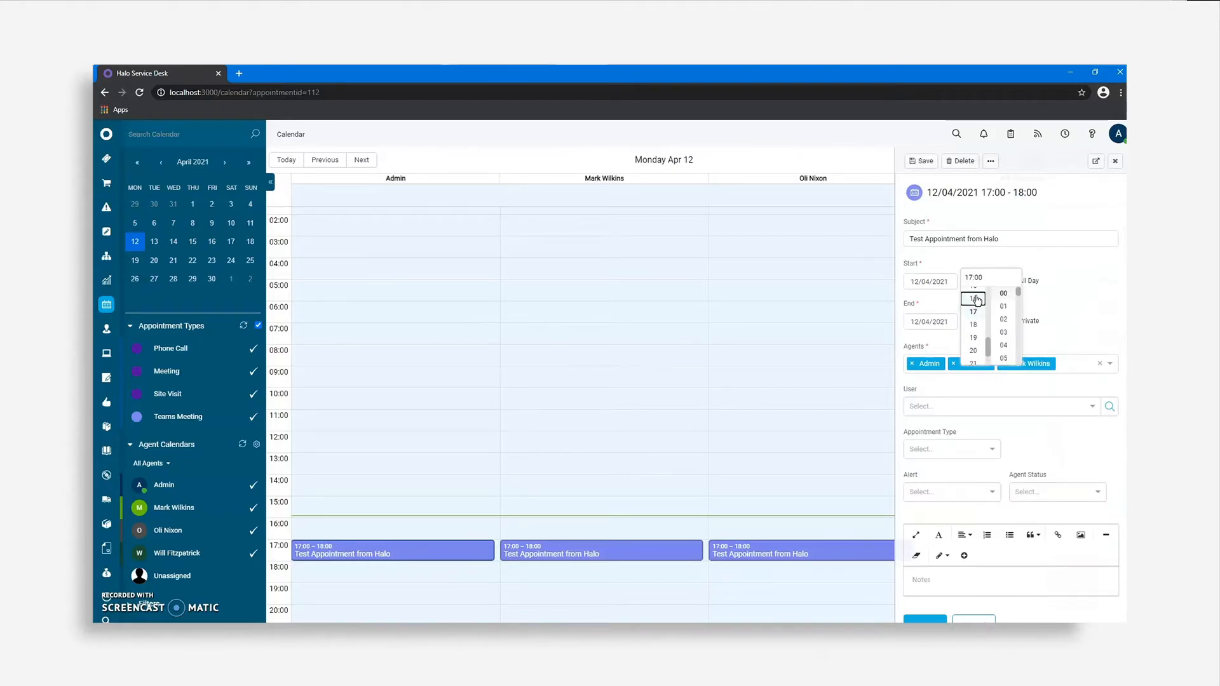
left_click(921, 161)
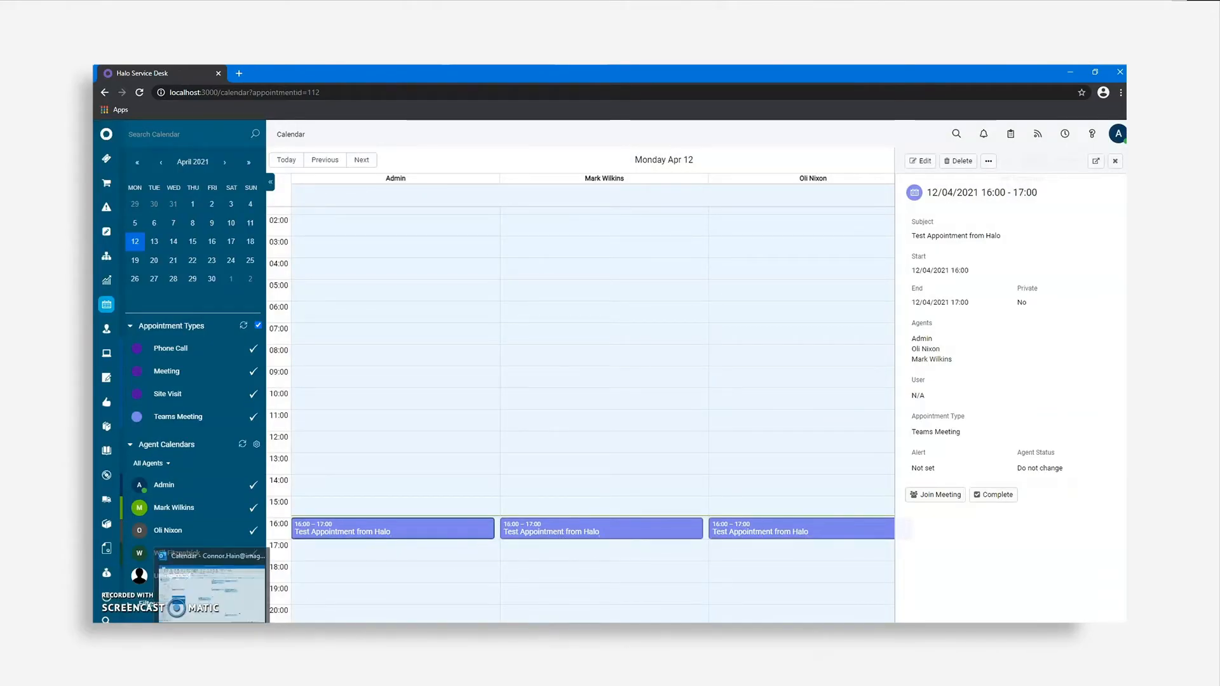
Switch to Outlook to check the rescheduled time of the 12 April test appointment, and return to Halo Service Desk.
left_click(212, 633)
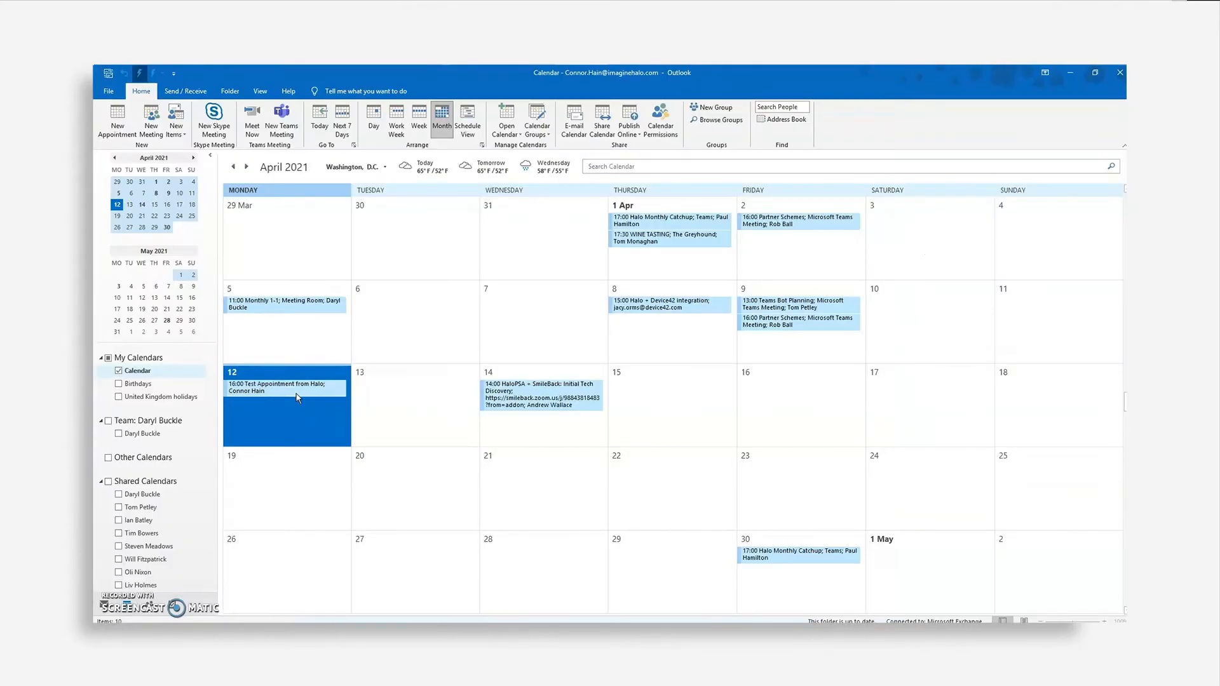
mouse_move(277, 399)
left_click(1070, 73)
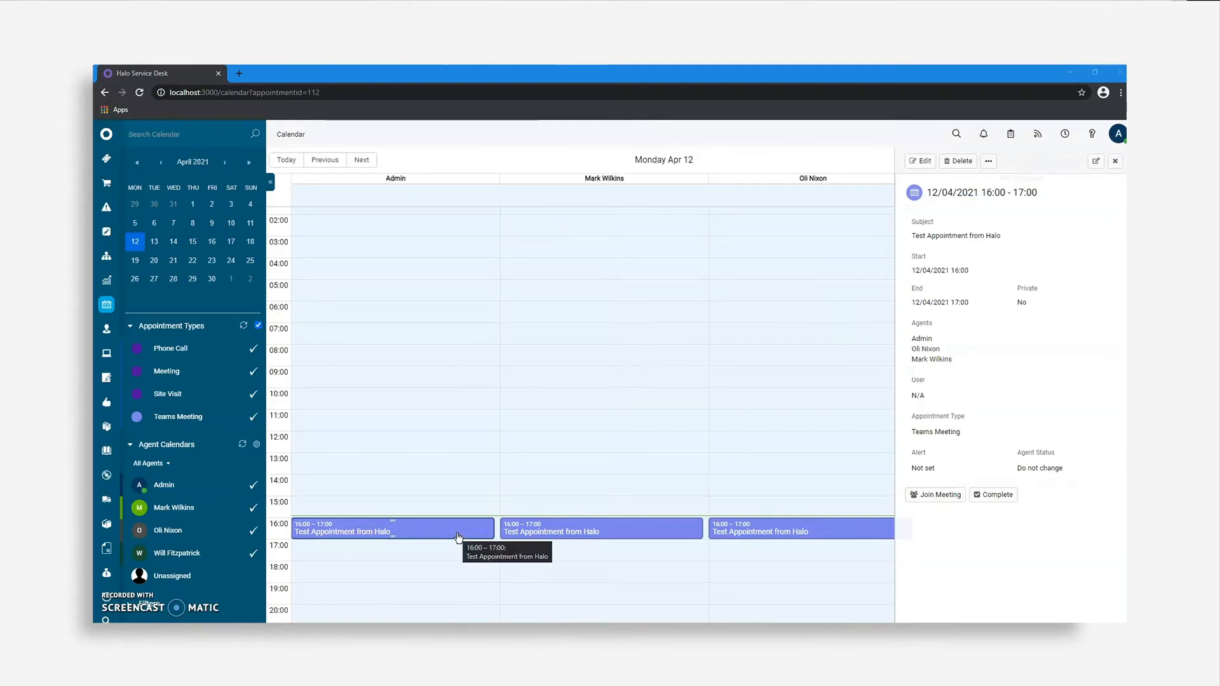
Delete the test appointment in Halo and check the 12 April entry in the Outlook calendar.
left_click(959, 163)
left_click(659, 347)
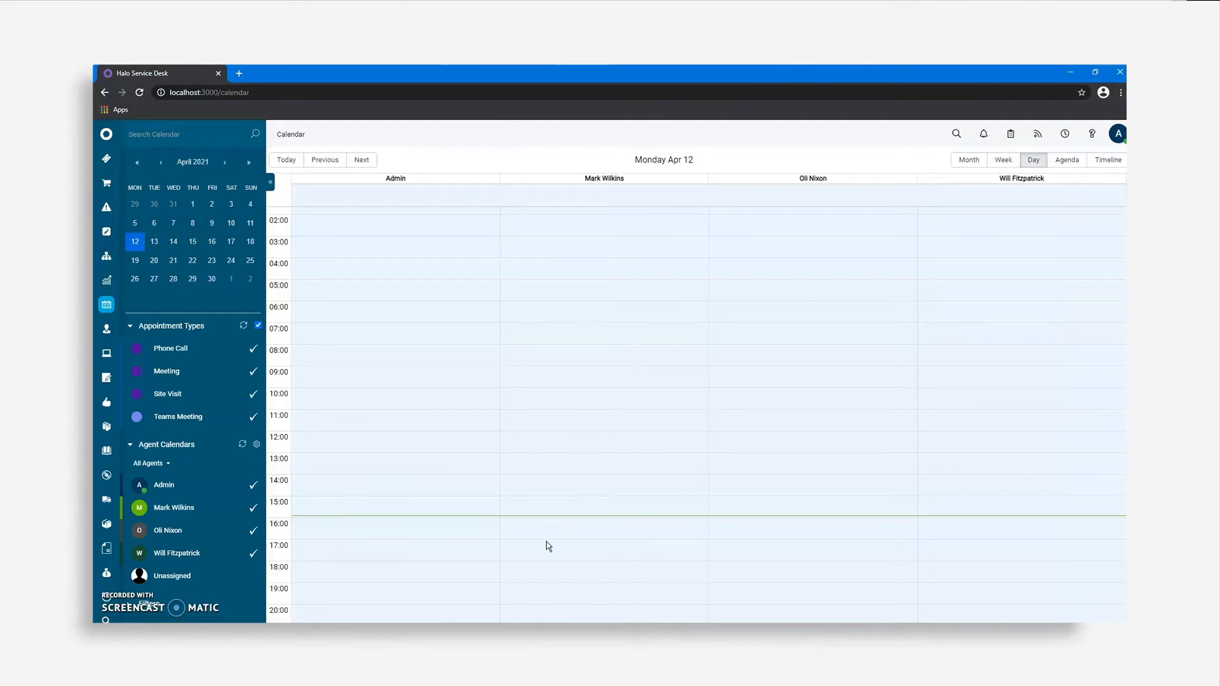
left_click(212, 639)
left_click(167, 594)
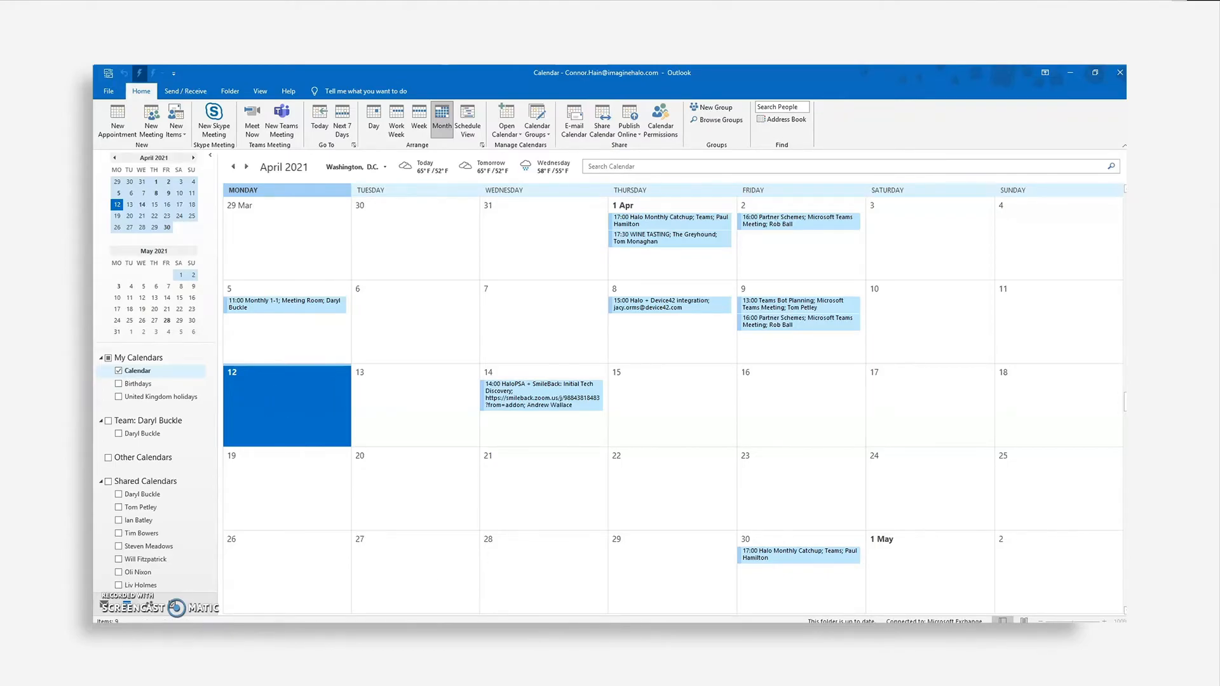
key("alt+Tab")
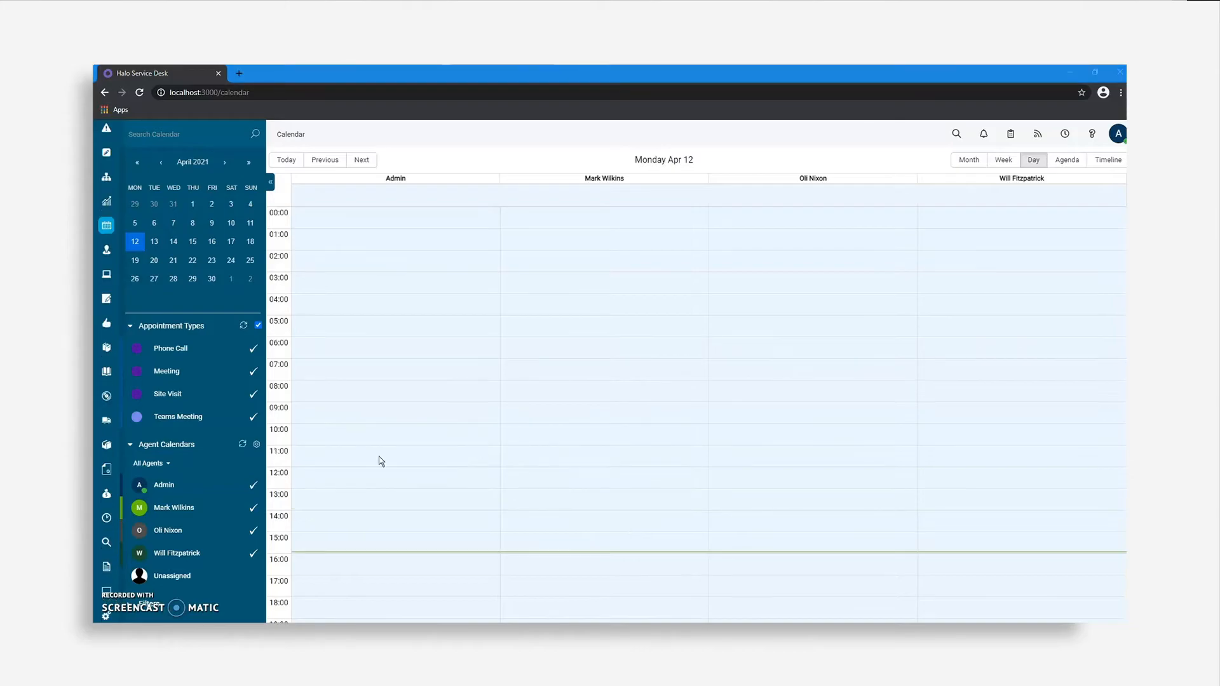
Open the Exchange Calendars configuration and review its syncing, appointment import and Halo Integrator settings.
left_click(106, 617)
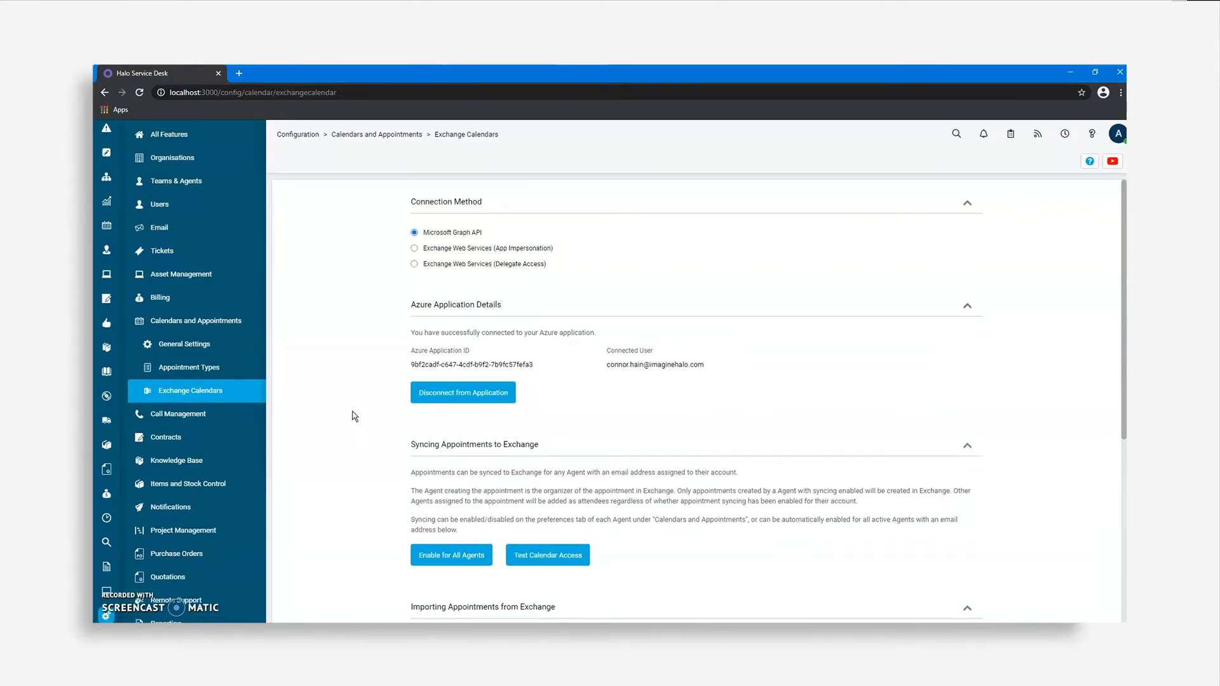
scroll(356, 435, "down", 3)
scroll(356, 440, "down", 2)
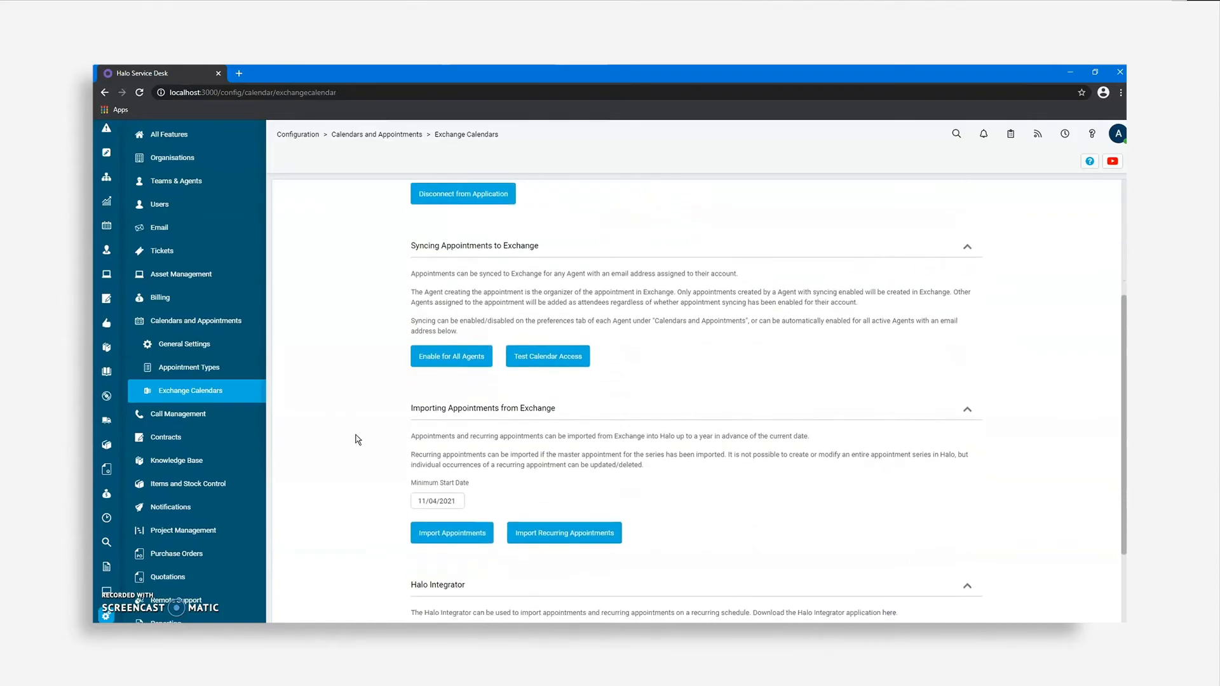
scroll(356, 438, "down", 2)
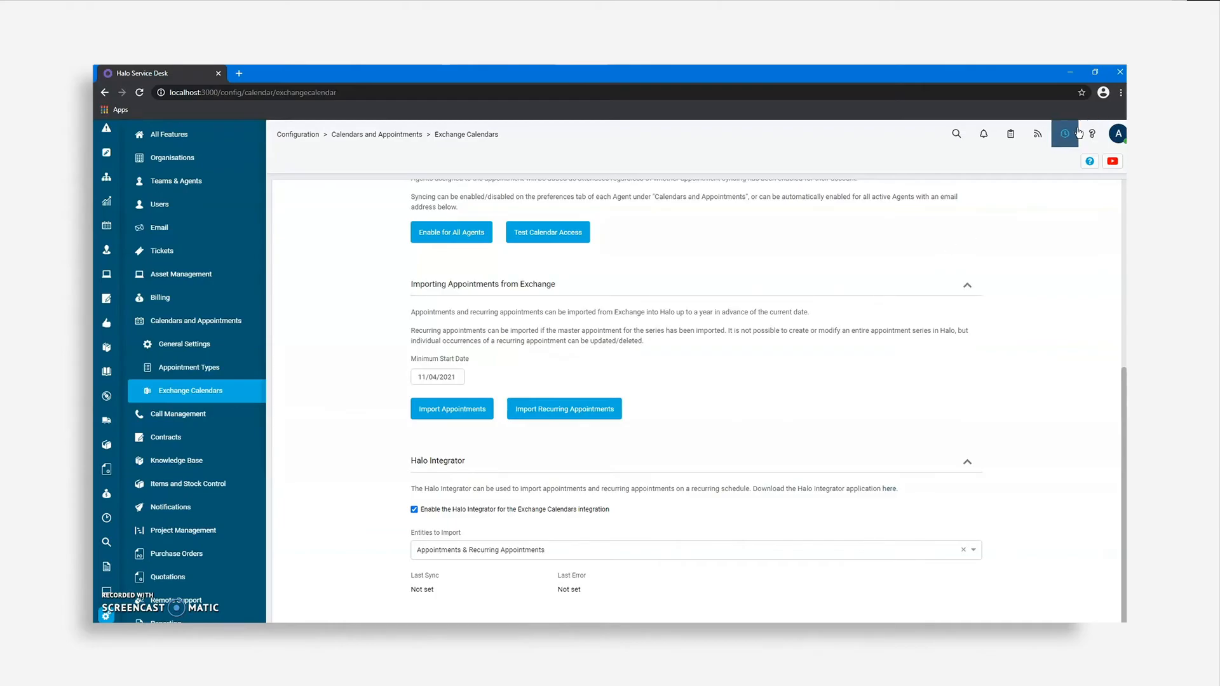
Preview the Exchange appointments and the recurring appointments available for import, closing both lists without importing.
left_click(488, 413)
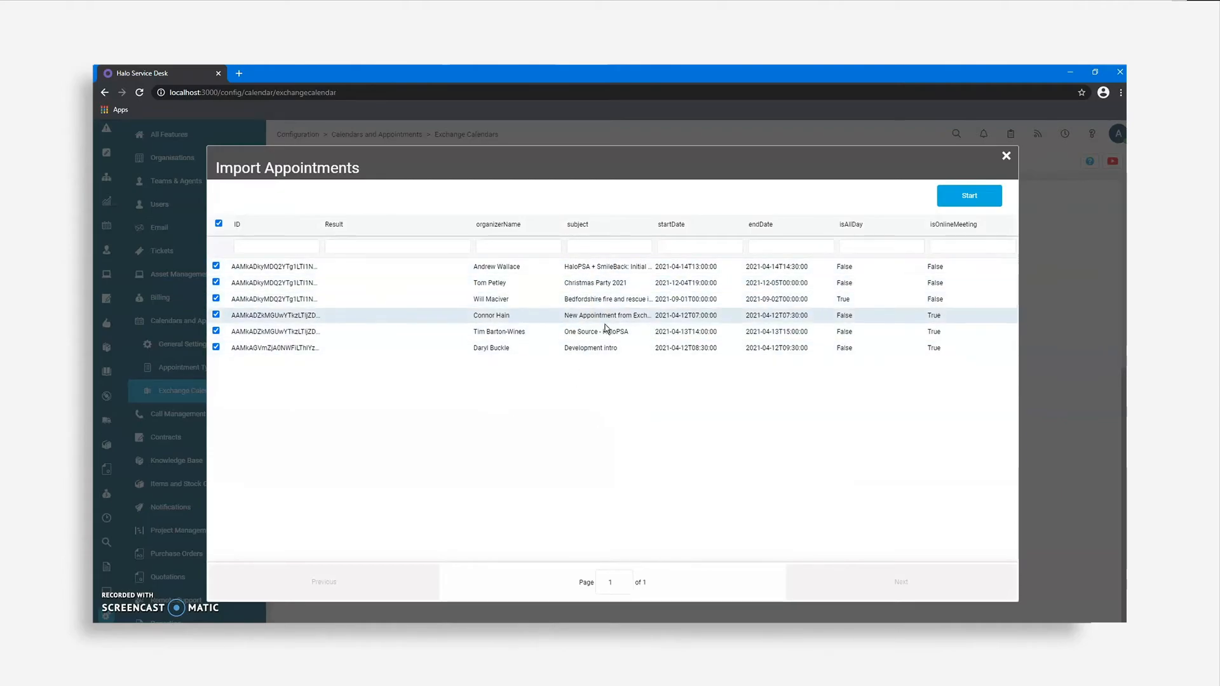
left_click(1006, 157)
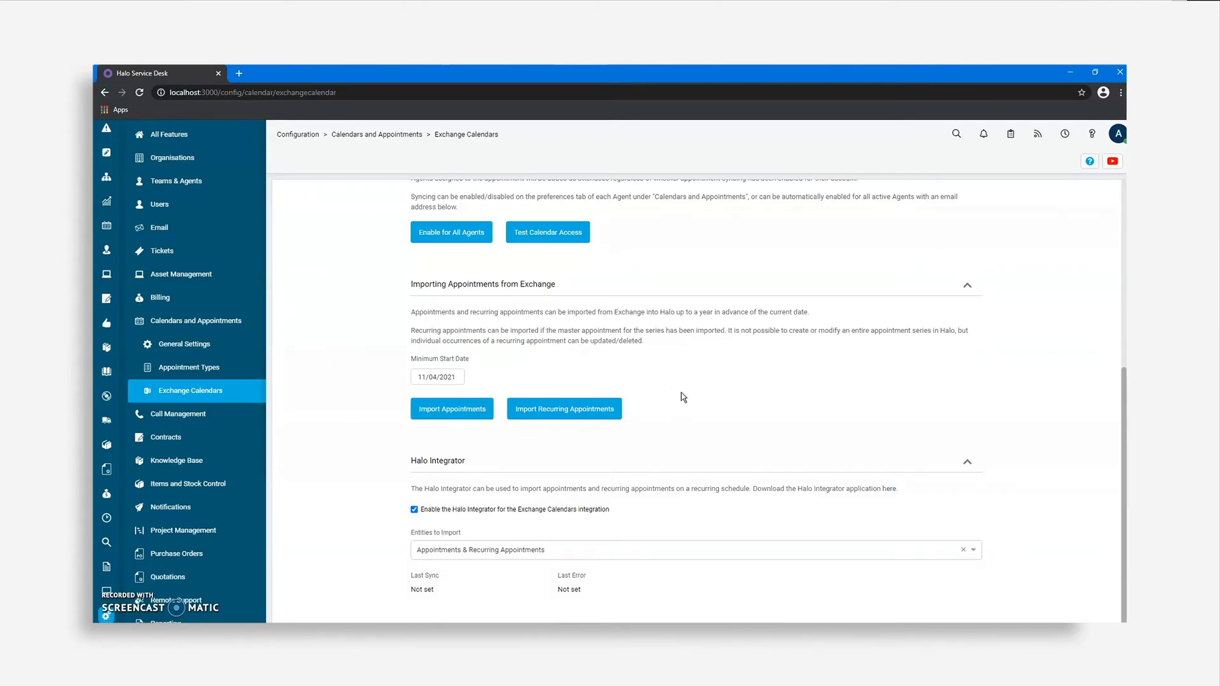
left_click(614, 411)
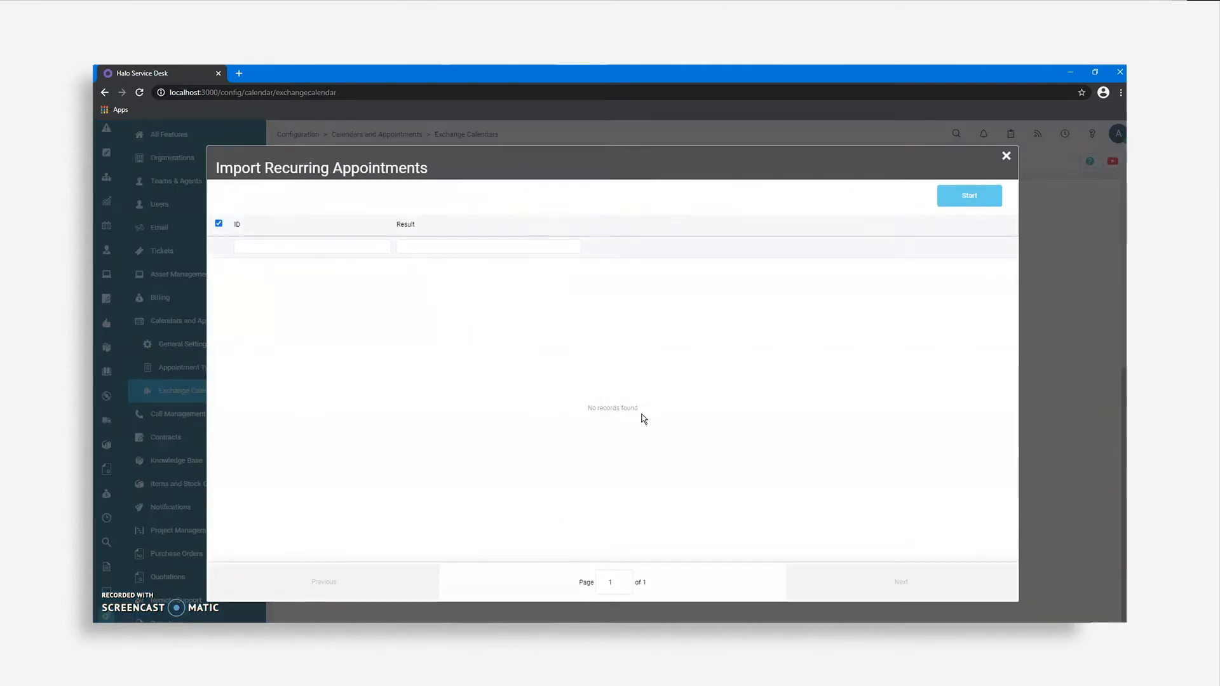
left_click(1006, 156)
In Outlook, create and save a recurring Monday appointment "Test Recurrence" from 10:00 to 10:30, starting 19/04/2021 and ending 04/10/2021.
key("alt+Tab")
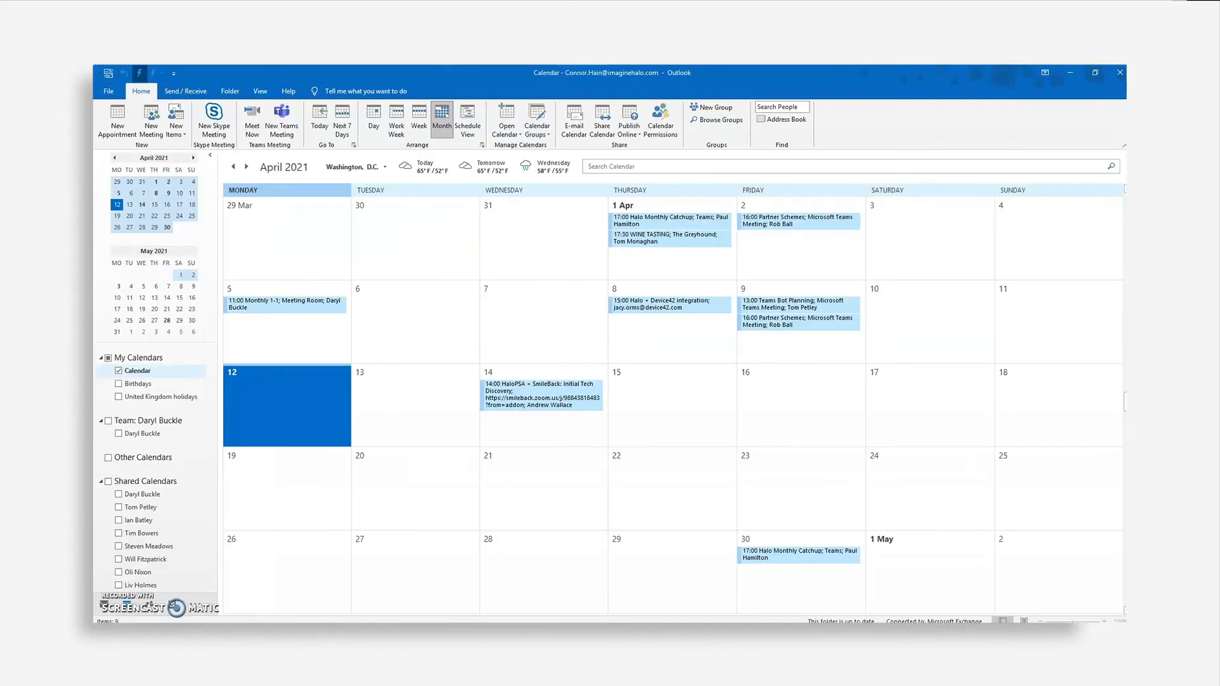
left_click(277, 470)
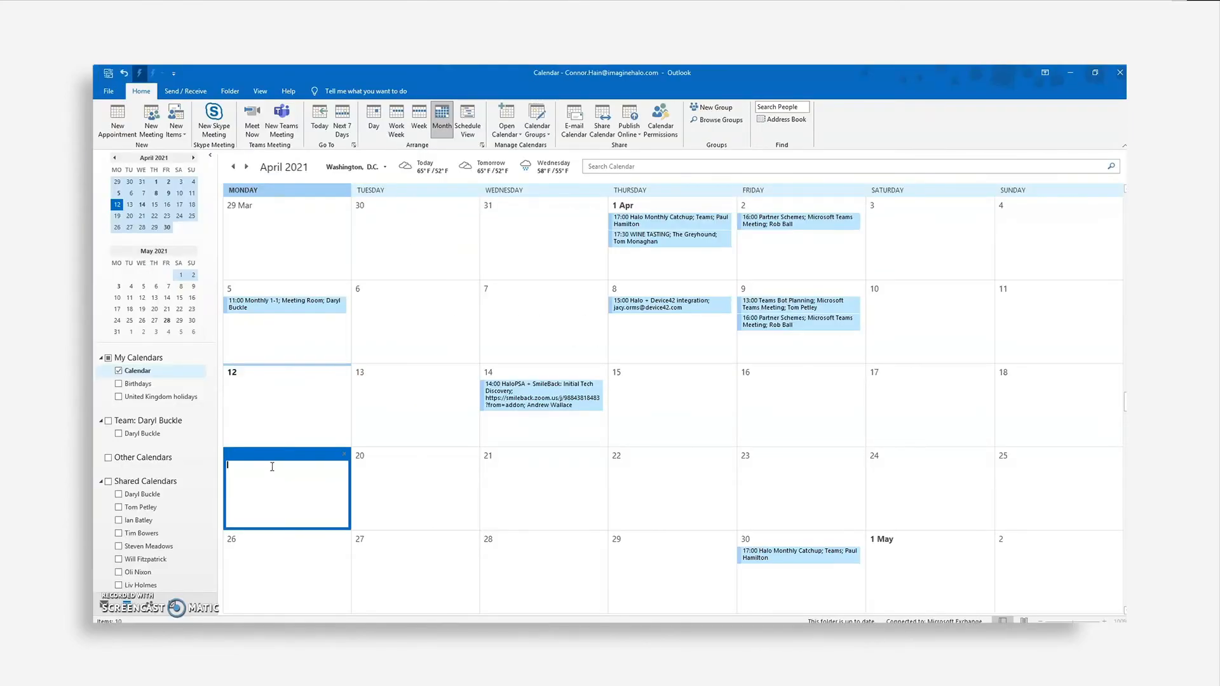
left_click(113, 116)
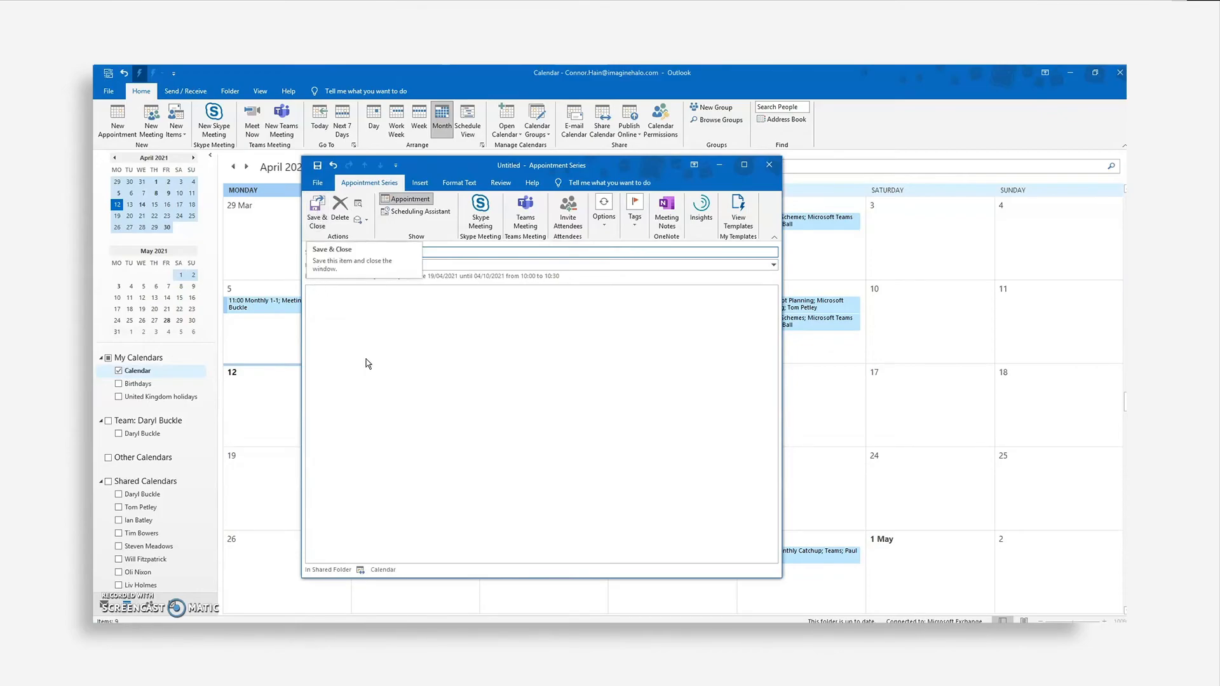
left_click(400, 332)
left_click(317, 210)
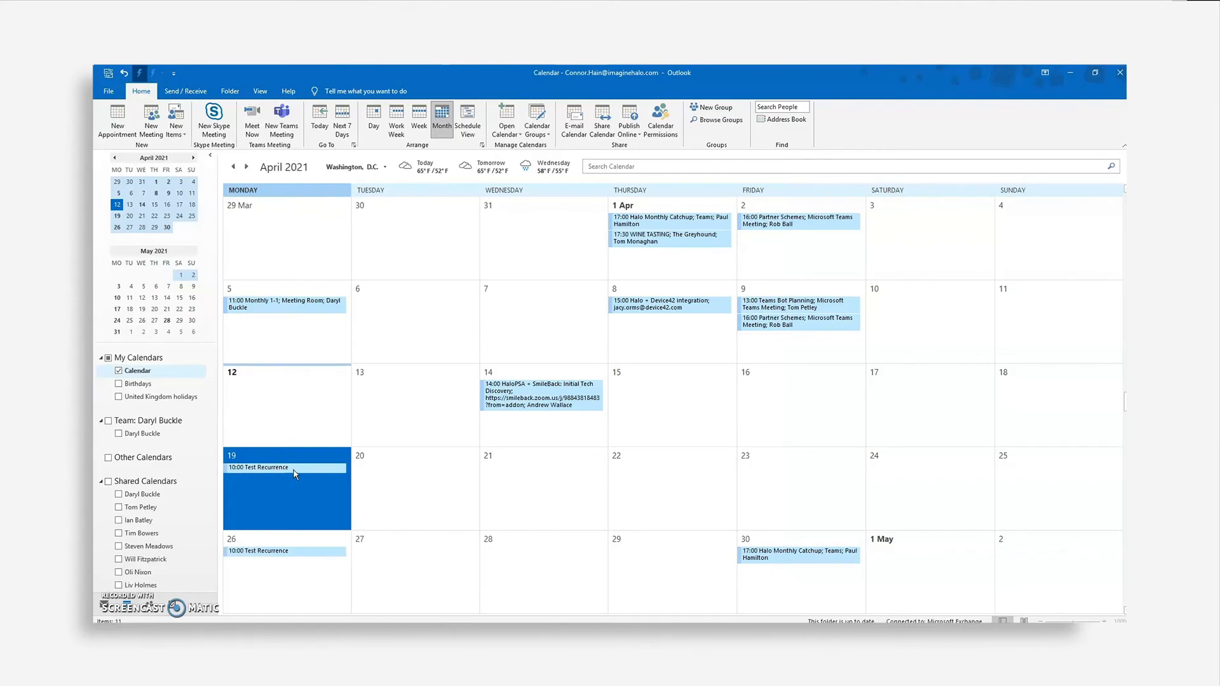
scroll(295, 484, "down", 2)
scroll(303, 500, "up", 2)
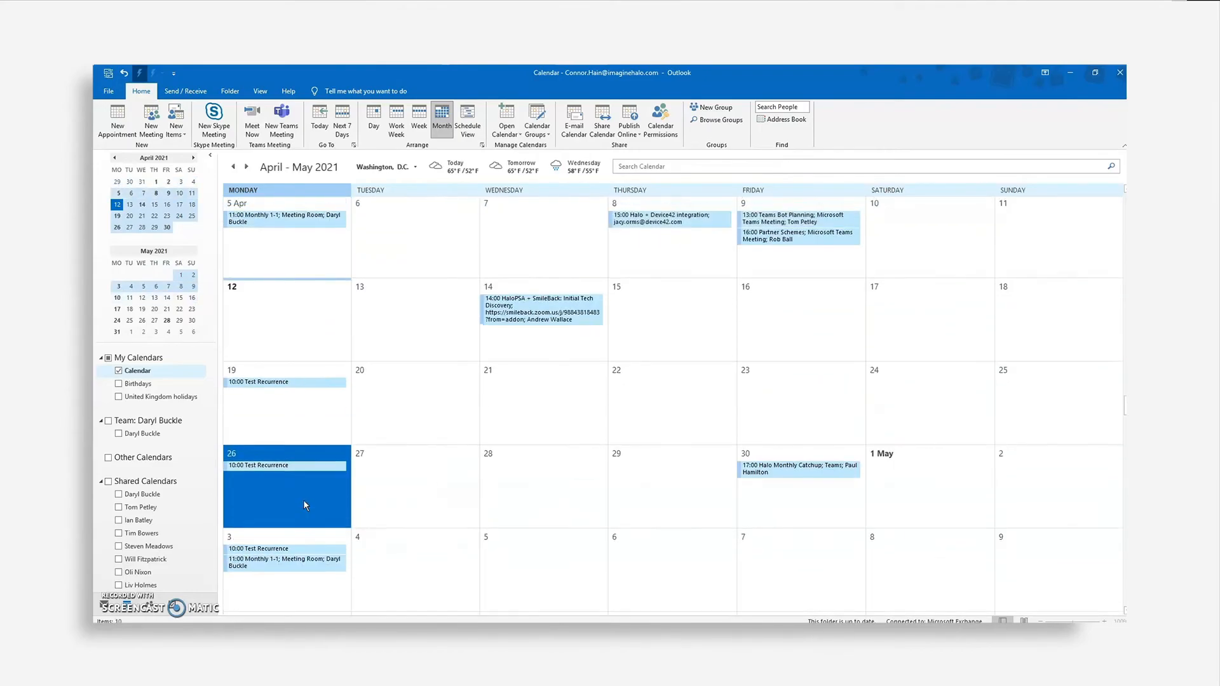
Switch to Halo Service Desk and import only the "Test Recurrence" master appointment from Exchange.
left_click(515, 636)
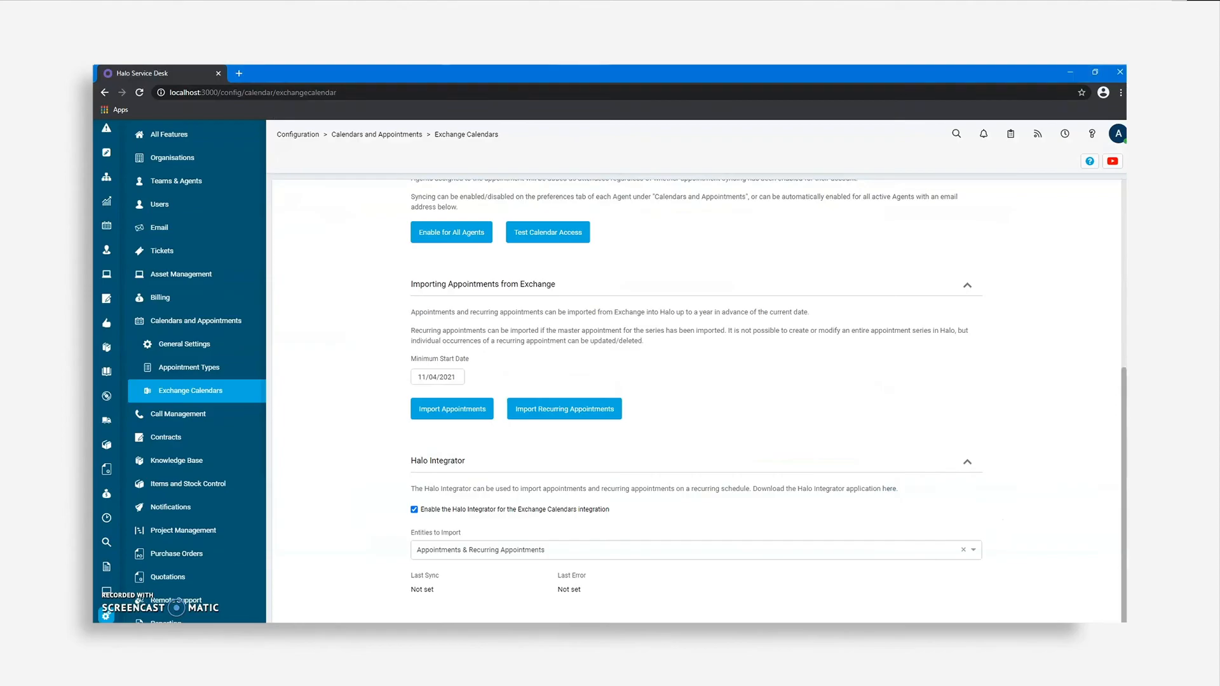
left_click(488, 412)
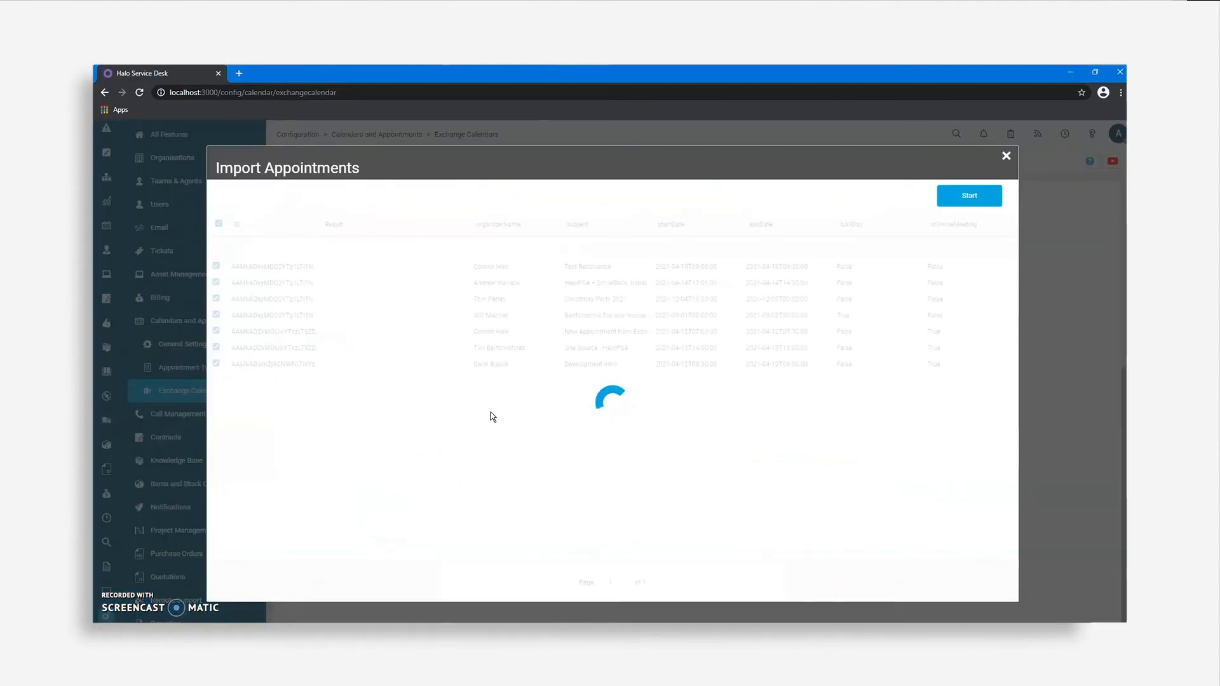
left_click(219, 223)
left_click(216, 265)
left_click(989, 196)
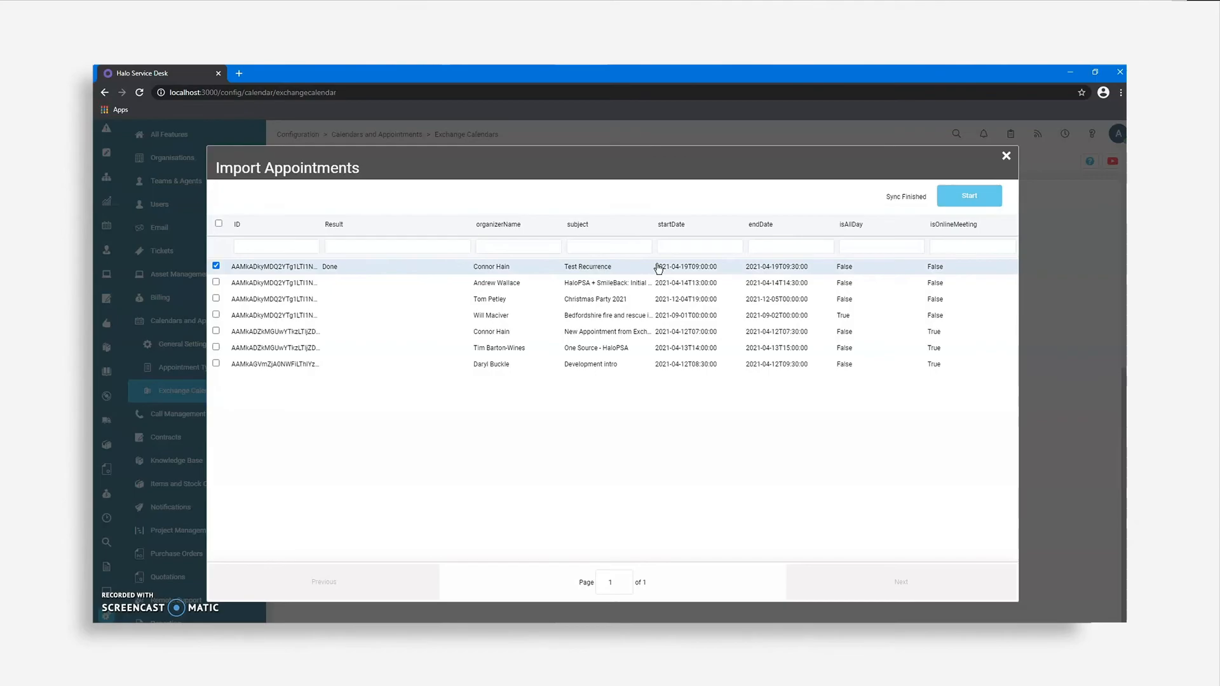
left_click(1006, 157)
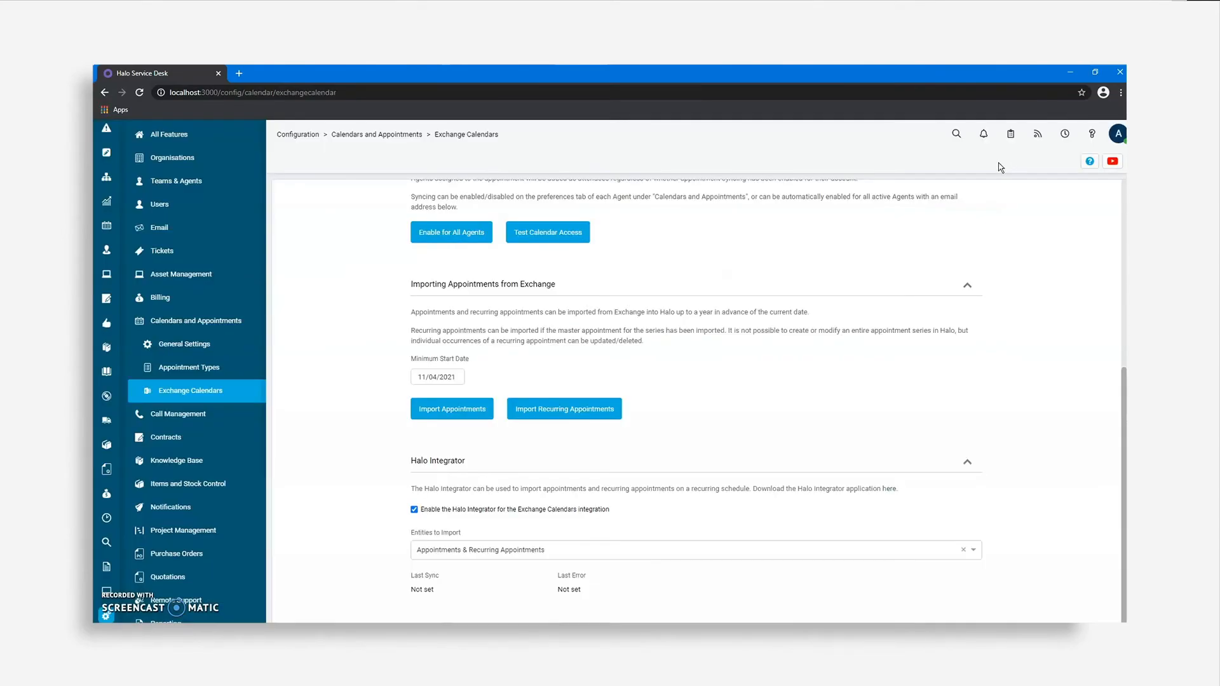
Import only the first five "Test Recurrence" occurrences, dated 19/04/2021 to 17/05/2021, from the recurring appointments list.
left_click(618, 410)
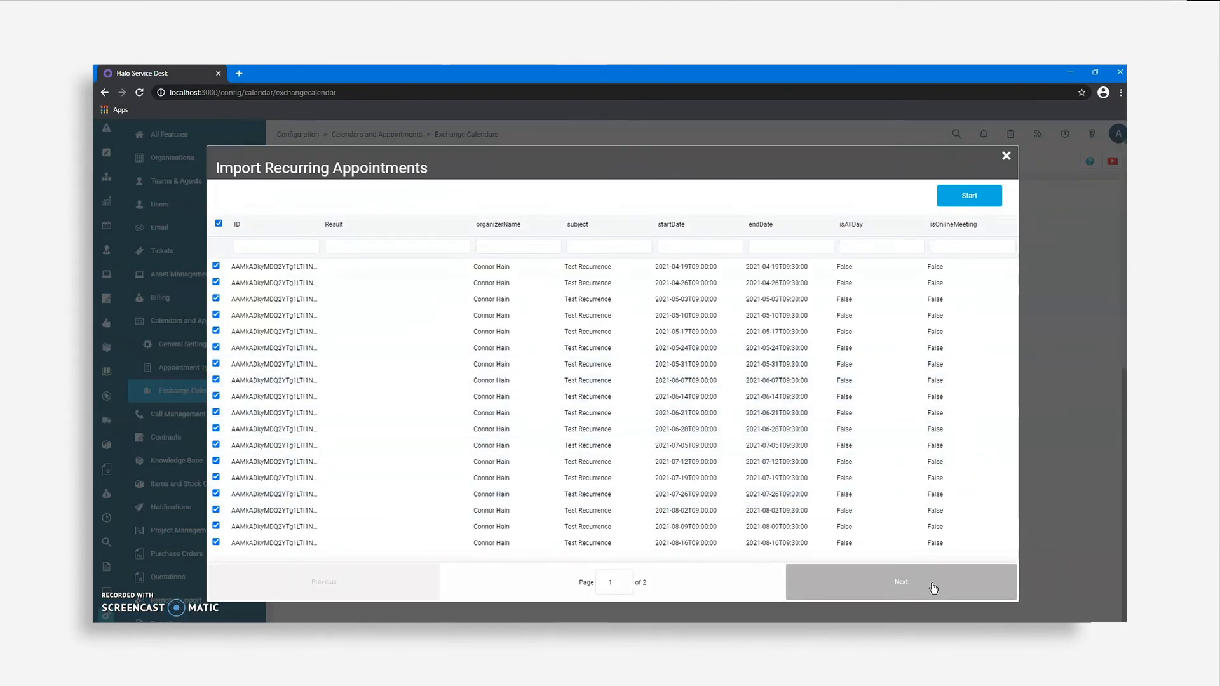
left_click(917, 596)
left_click(422, 587)
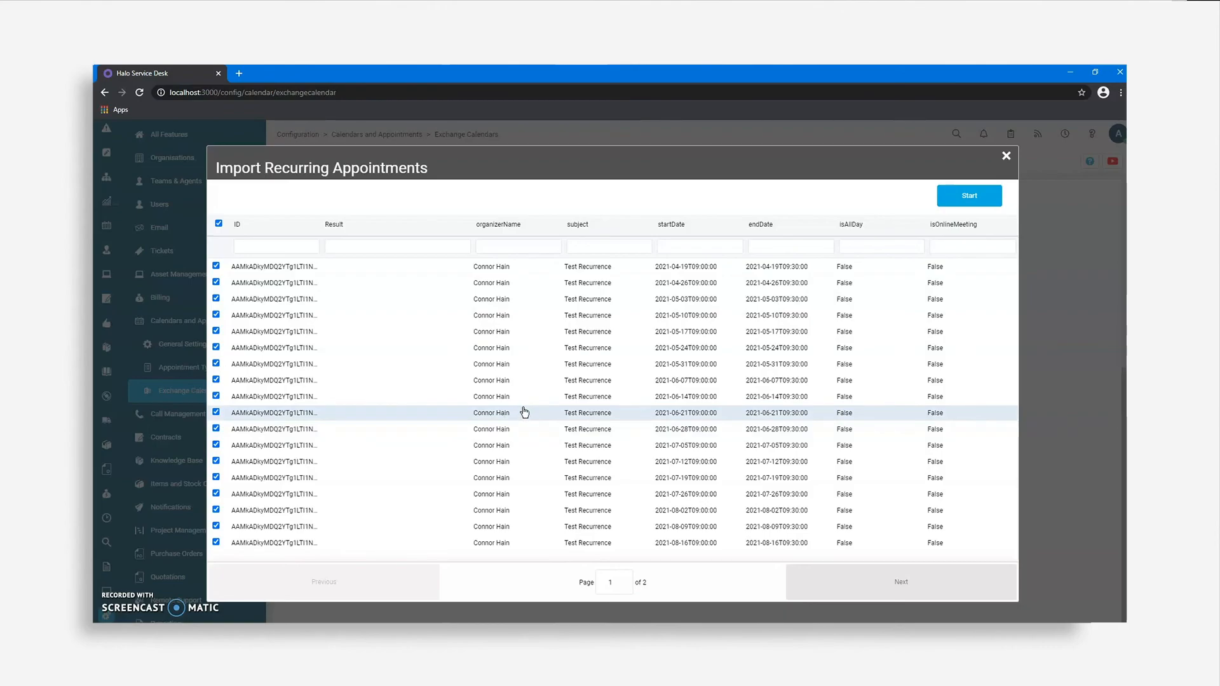
left_click(218, 223)
left_click(215, 267)
left_click(216, 283)
left_click(216, 298)
left_click(216, 315)
left_click(216, 331)
left_click(943, 196)
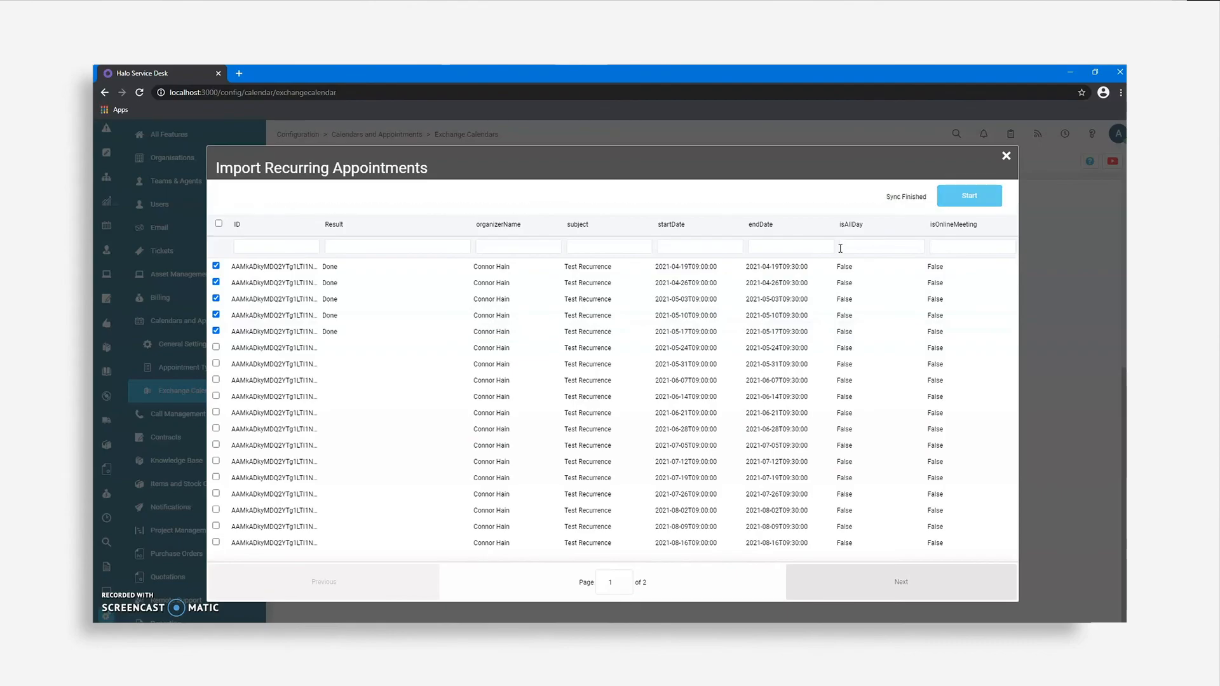
left_click(1006, 155)
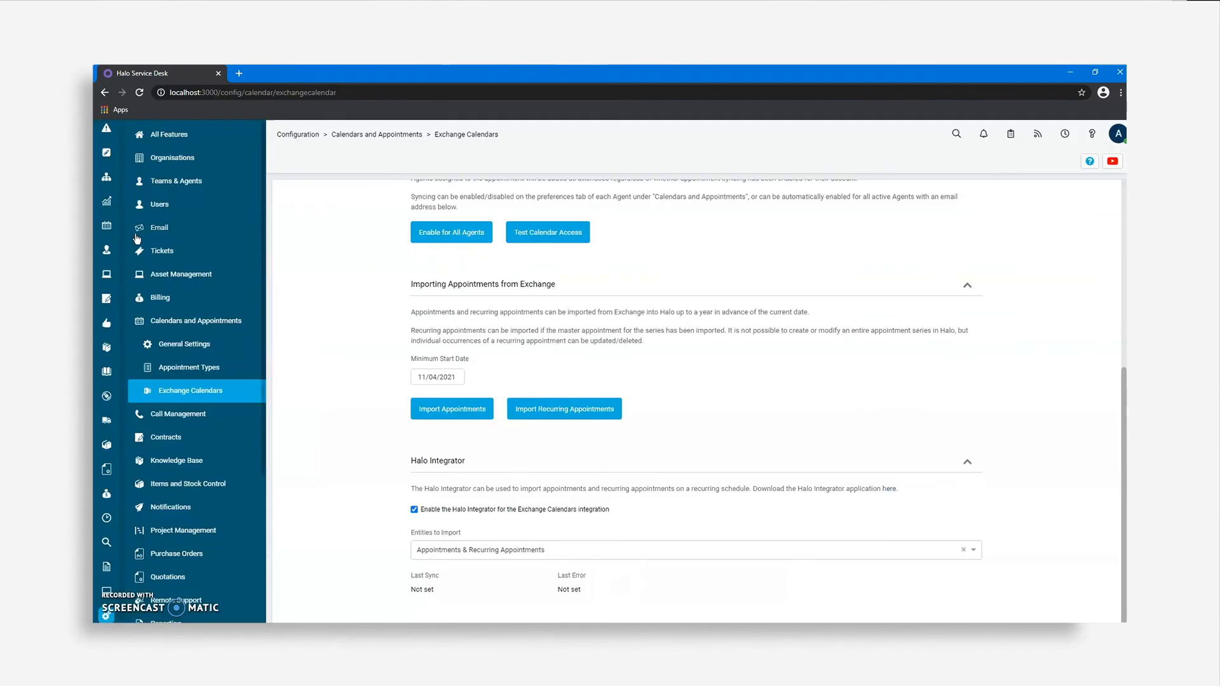
Show the Halo calendar by month and check April, June and May 2021 for the imported recurring appointments.
left_click(106, 226)
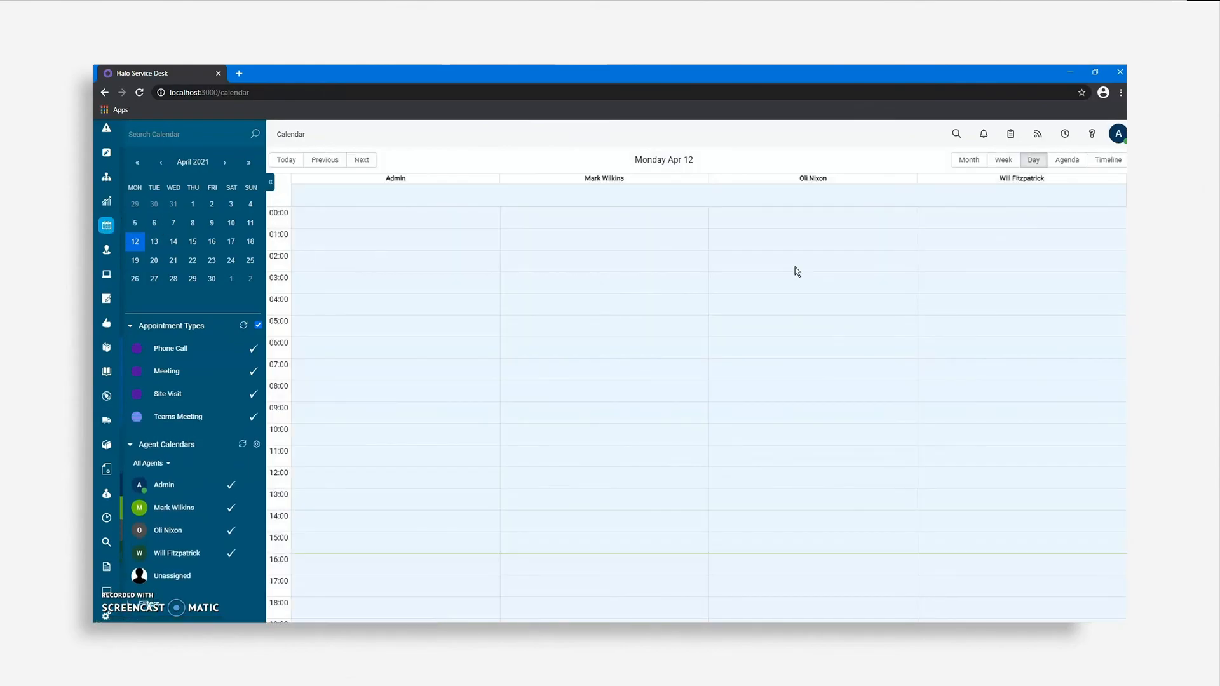
left_click(970, 165)
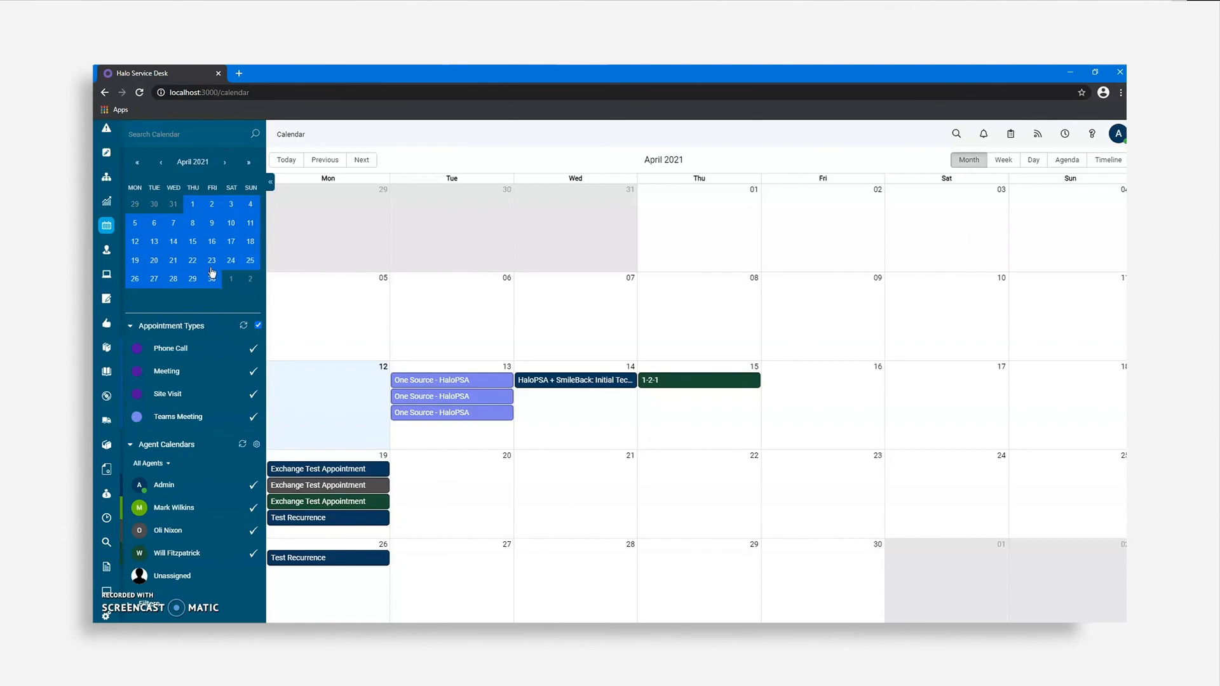
left_click(226, 163)
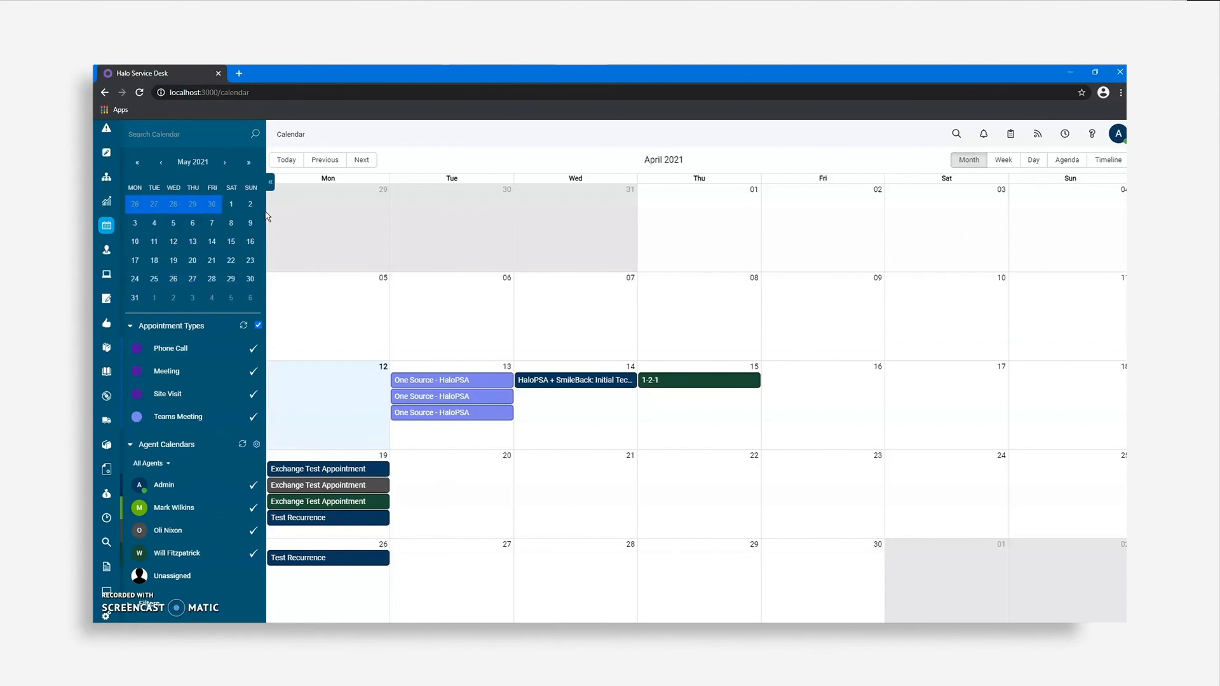
left_click(226, 163)
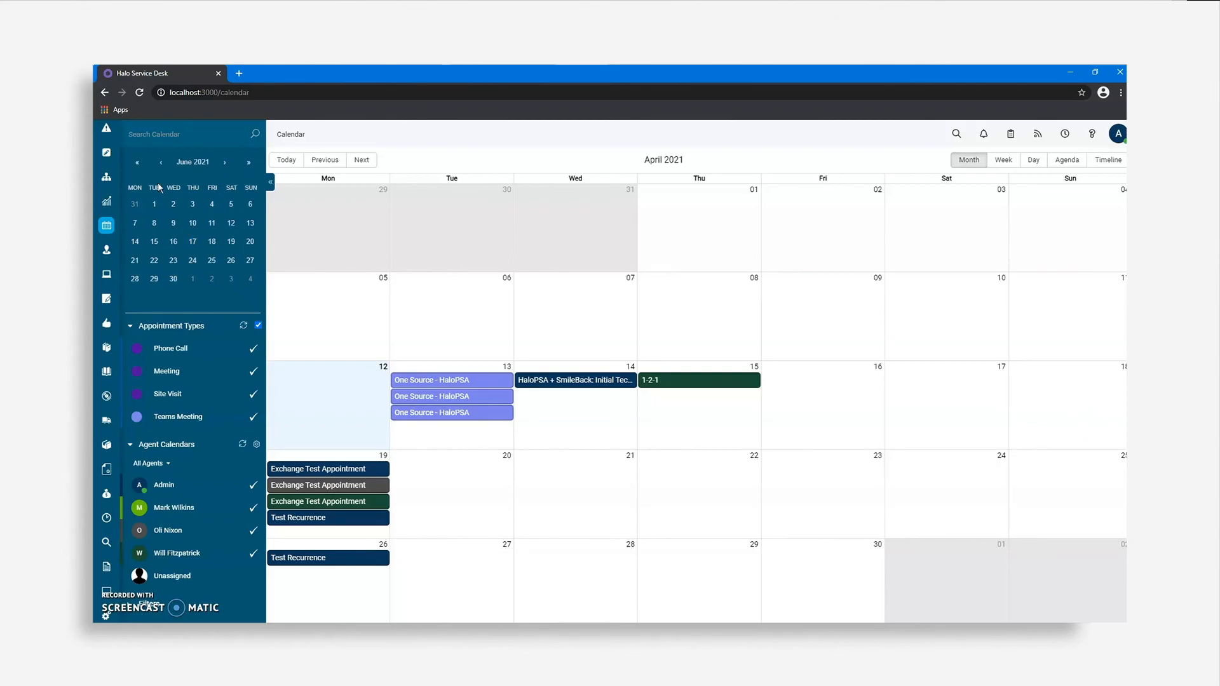
left_click(154, 204)
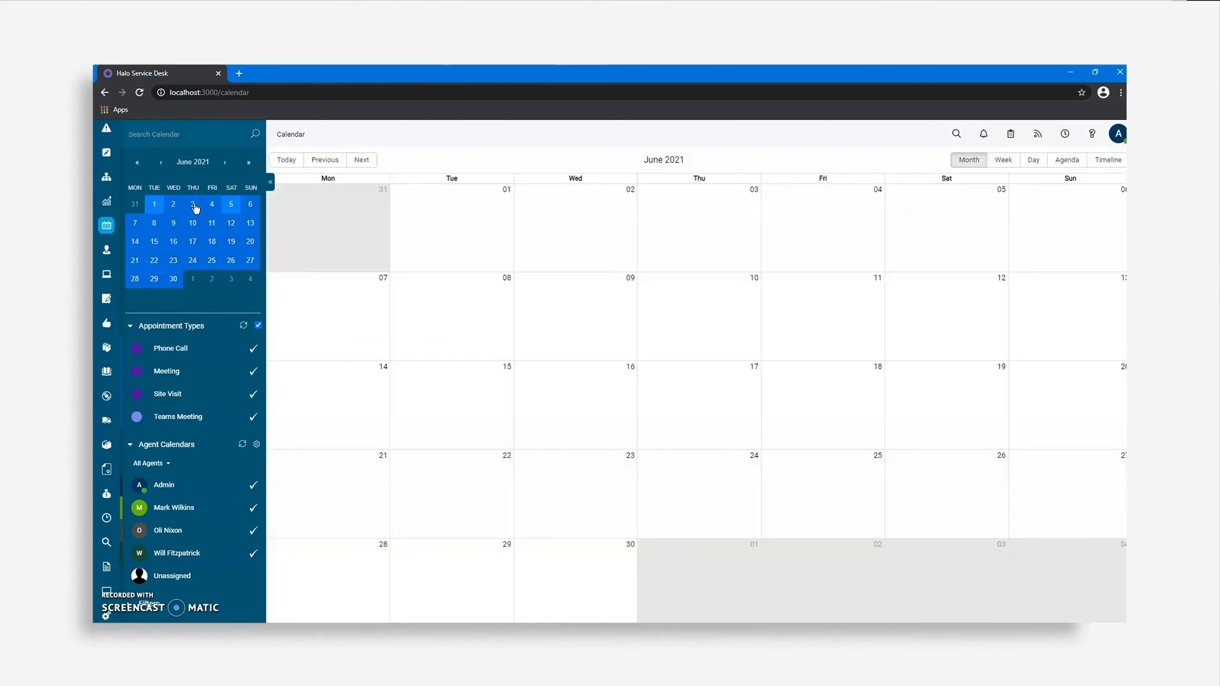
left_click(161, 163)
left_click(154, 224)
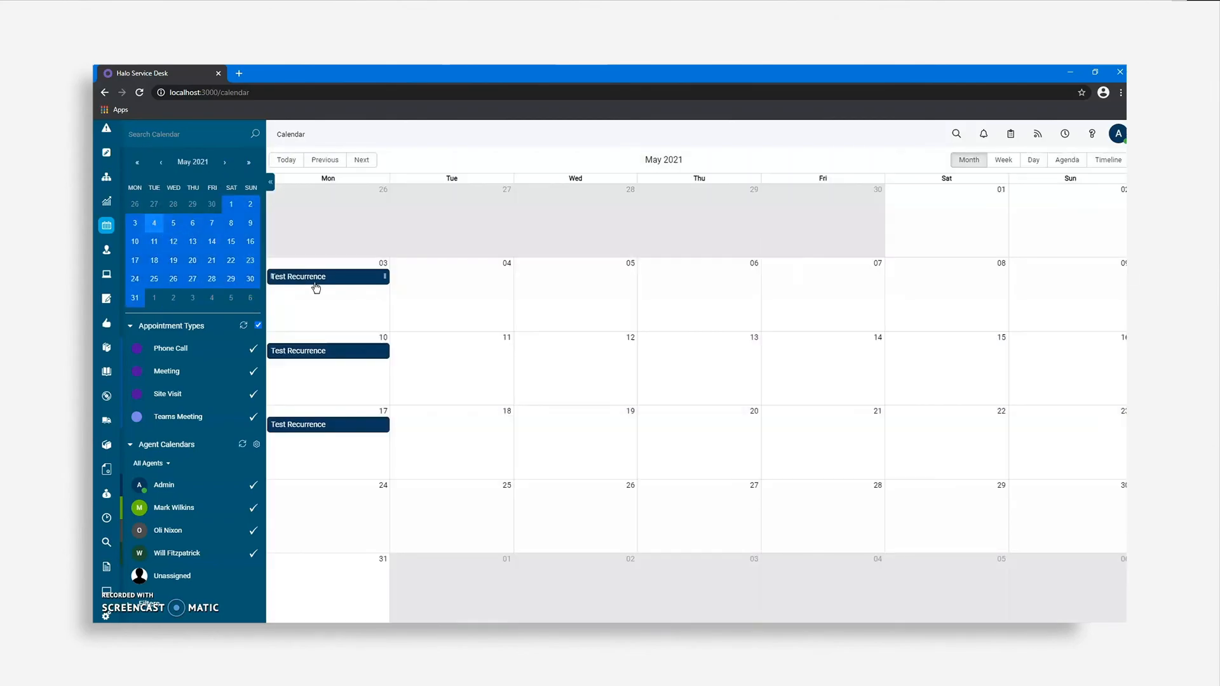